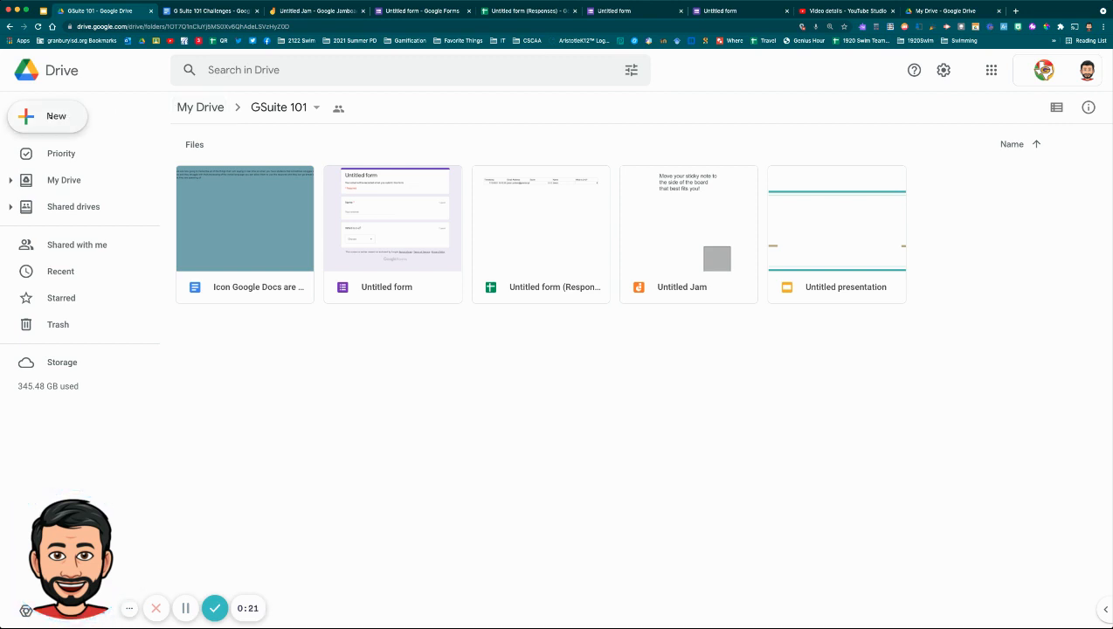
Create a new Google Sites site in the GSuite 101 folder and share it with the folder's members
left_click(52, 116)
mouse_move(122, 292)
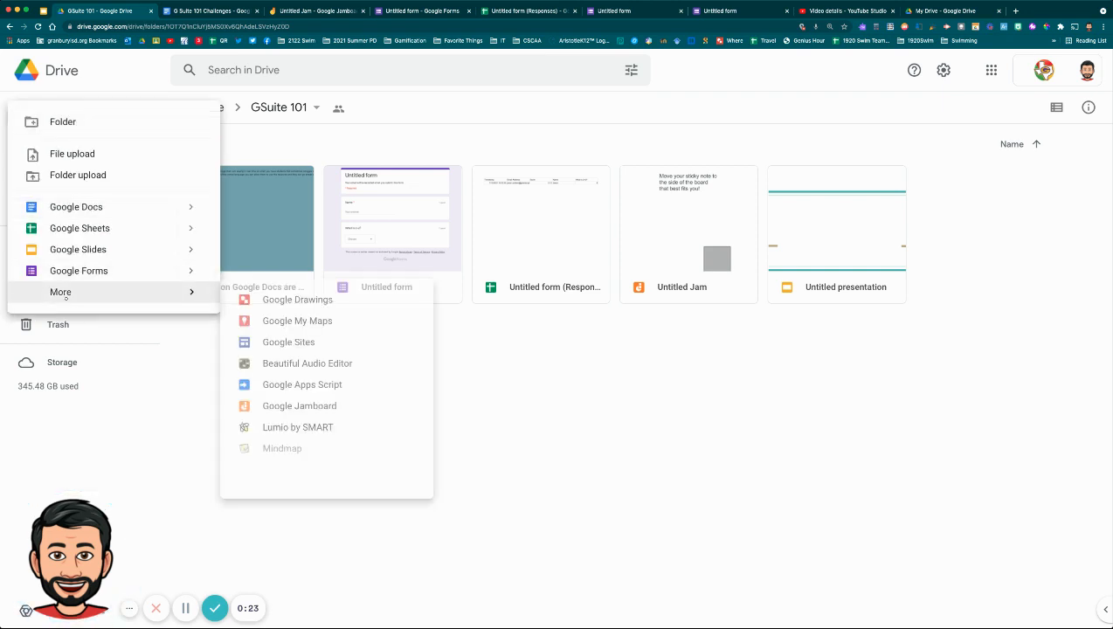
left_click(291, 345)
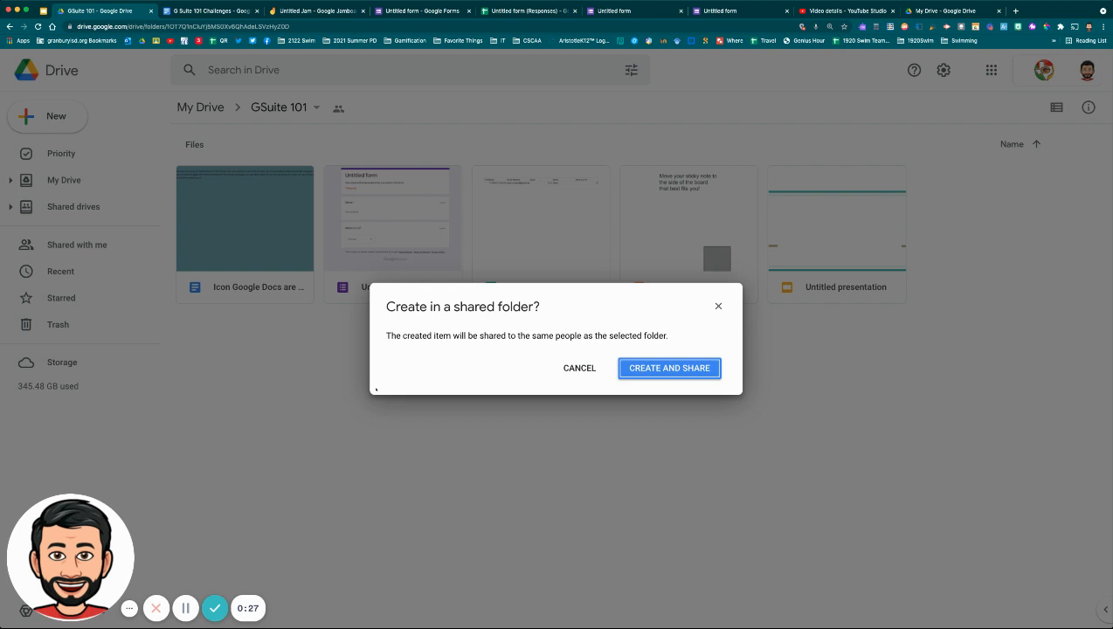
left_click(665, 368)
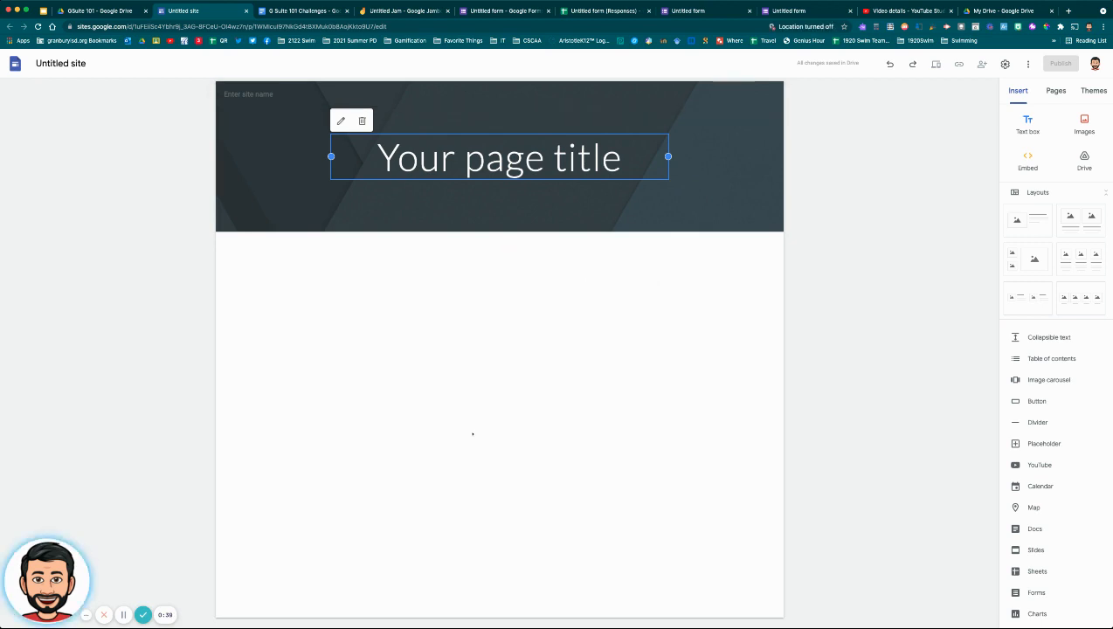
Add a text box below the page header containing "Hello!"
key("super+equal")
key("super+equal")
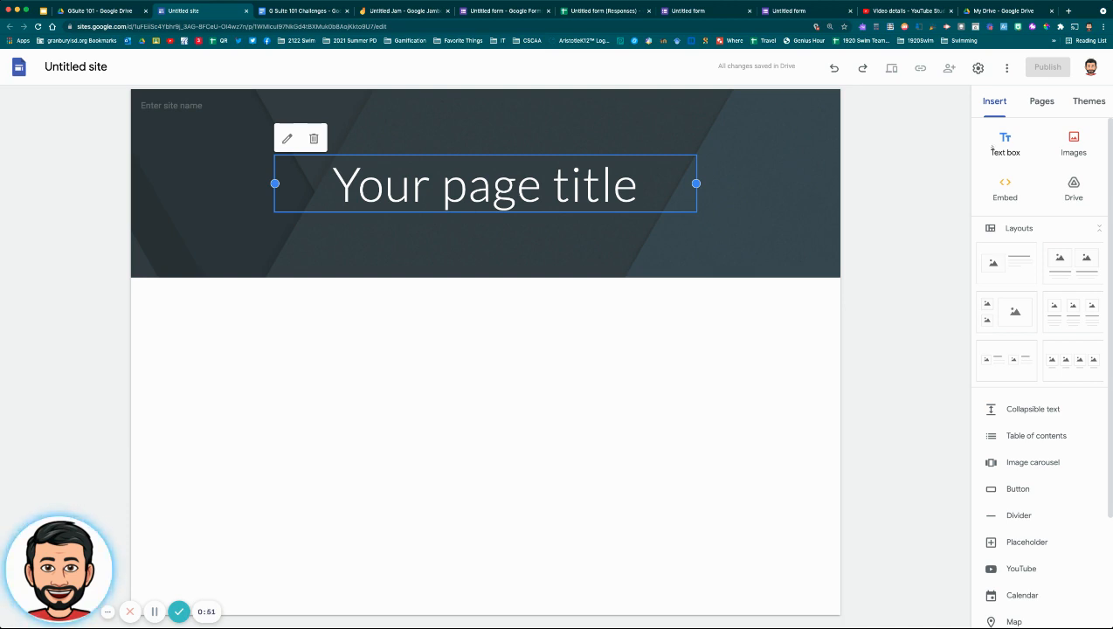
left_click(994, 105)
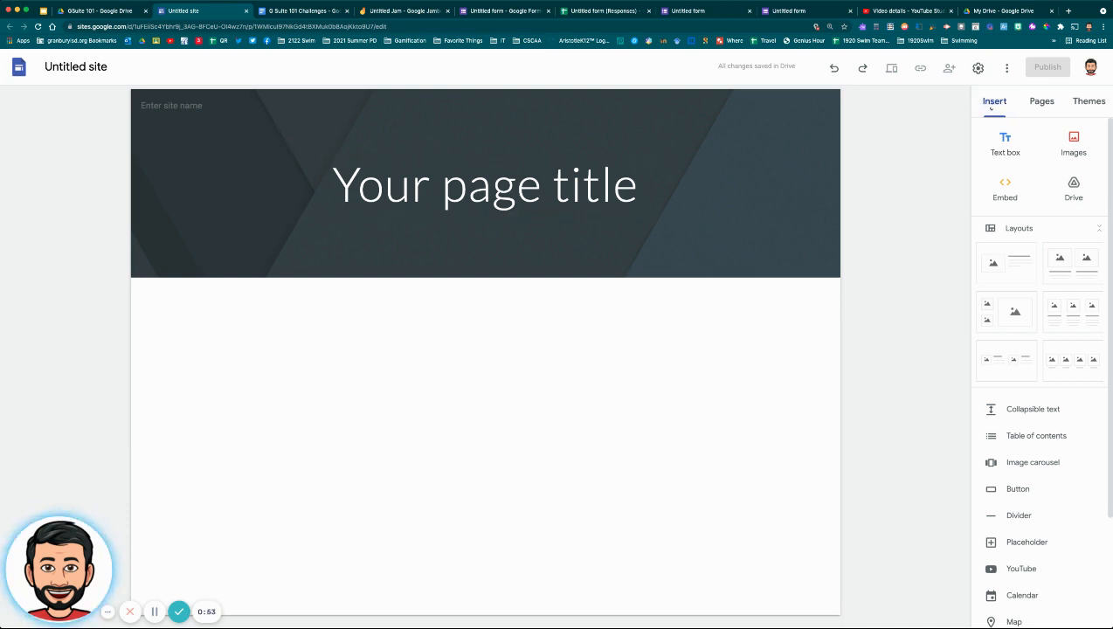
left_click(1004, 142)
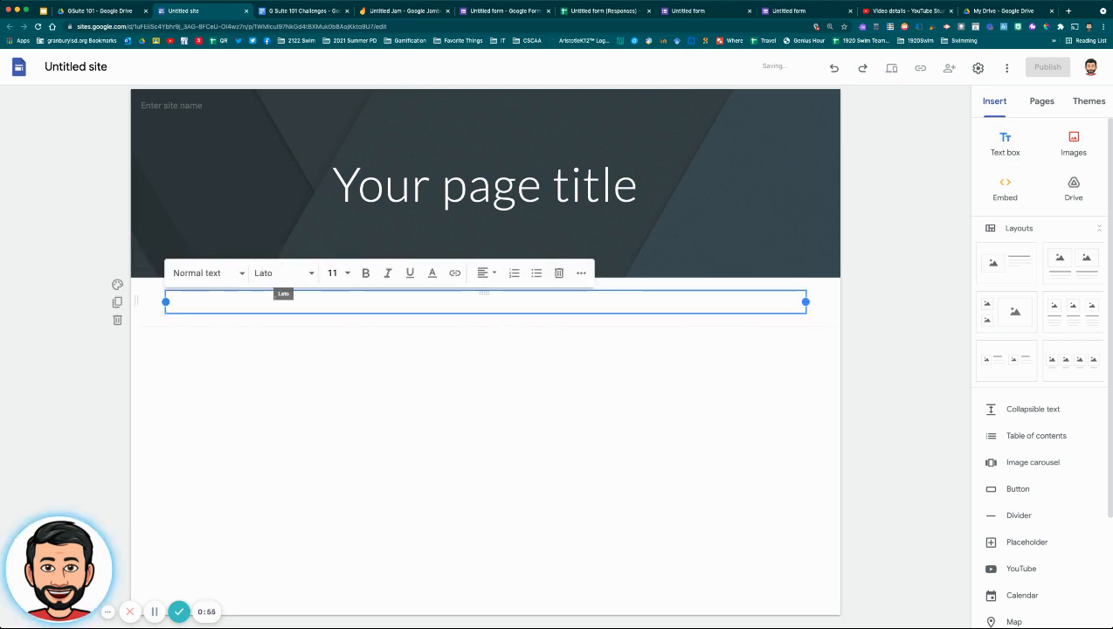
type("Hello!")
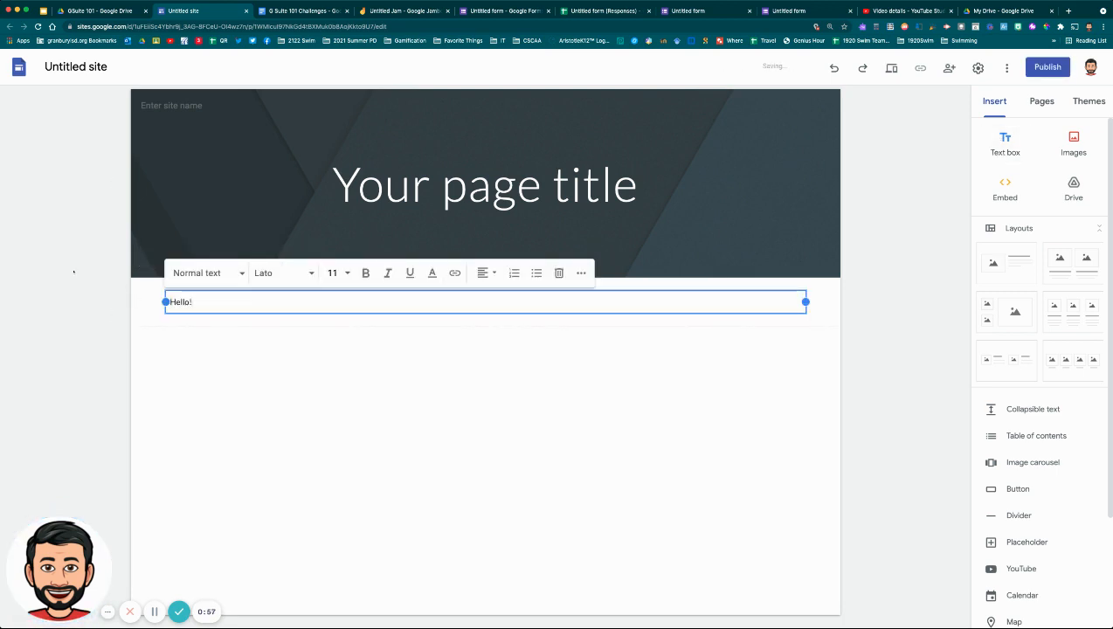
Format the "Hello!" text as a bold, italic Title in the Anton font
double_click(226, 303)
left_click(208, 272)
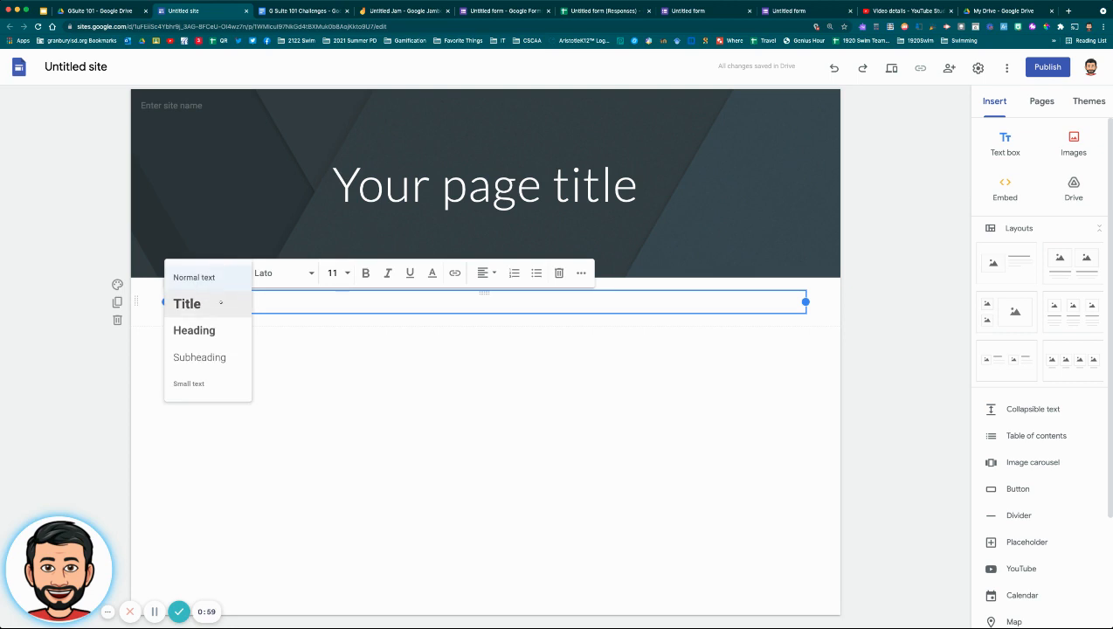
left_click(221, 302)
left_click(365, 272)
left_click(387, 274)
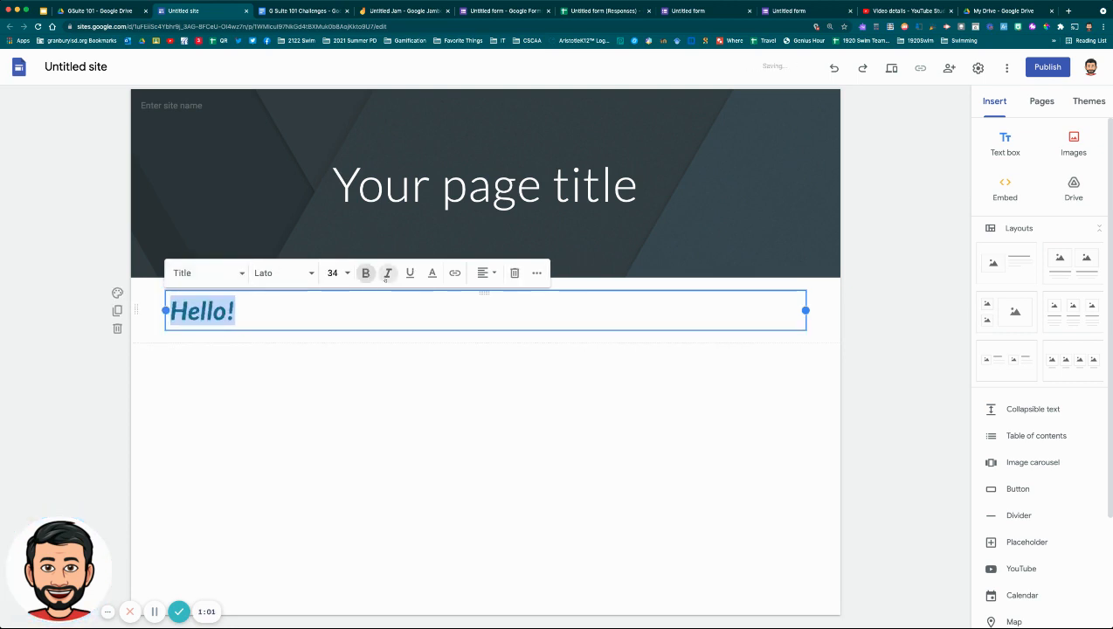
left_click(282, 273)
left_click(323, 406)
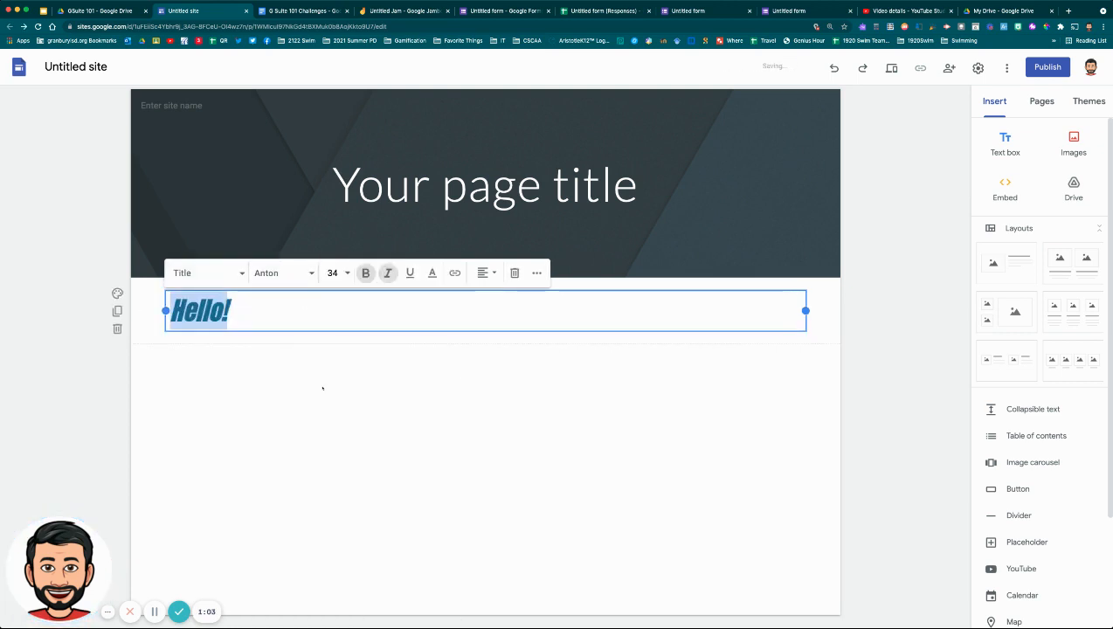
left_click(350, 380)
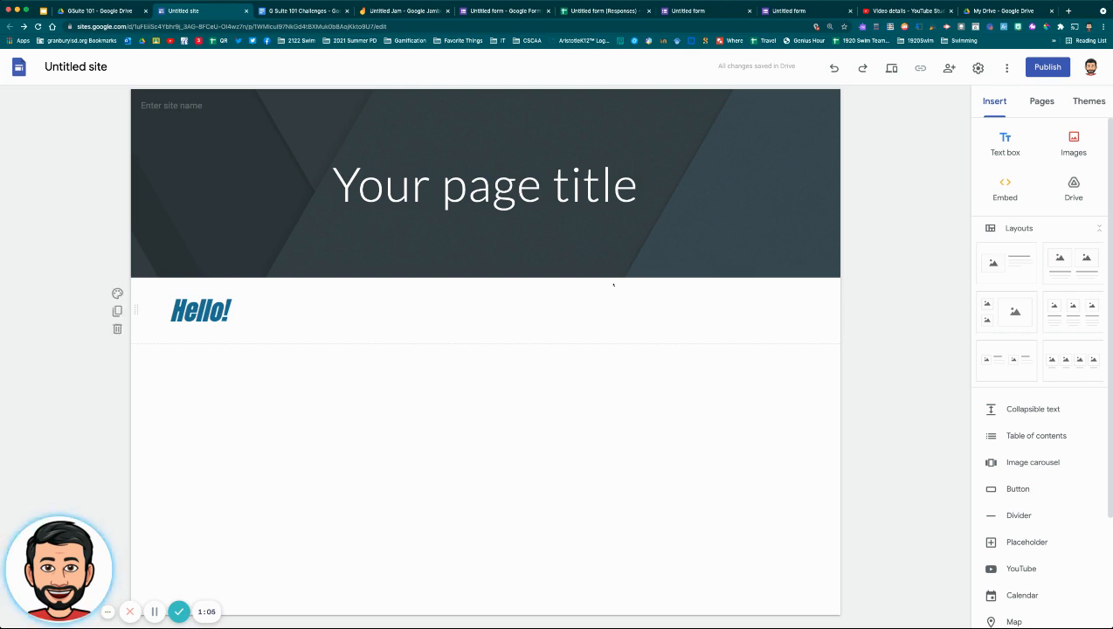
Narrow the "Hello!" text box to less than half its width and move it to the right part of its section
left_click(483, 297)
left_click_drag(805, 310, 422, 310)
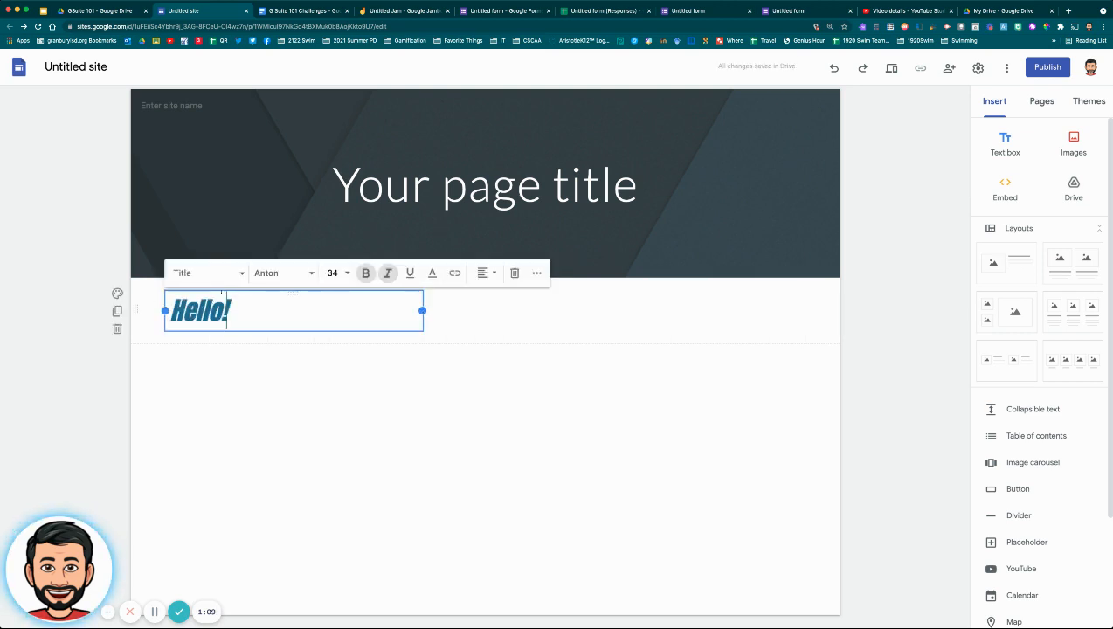
left_click_drag(223, 292, 693, 295)
left_click(707, 378)
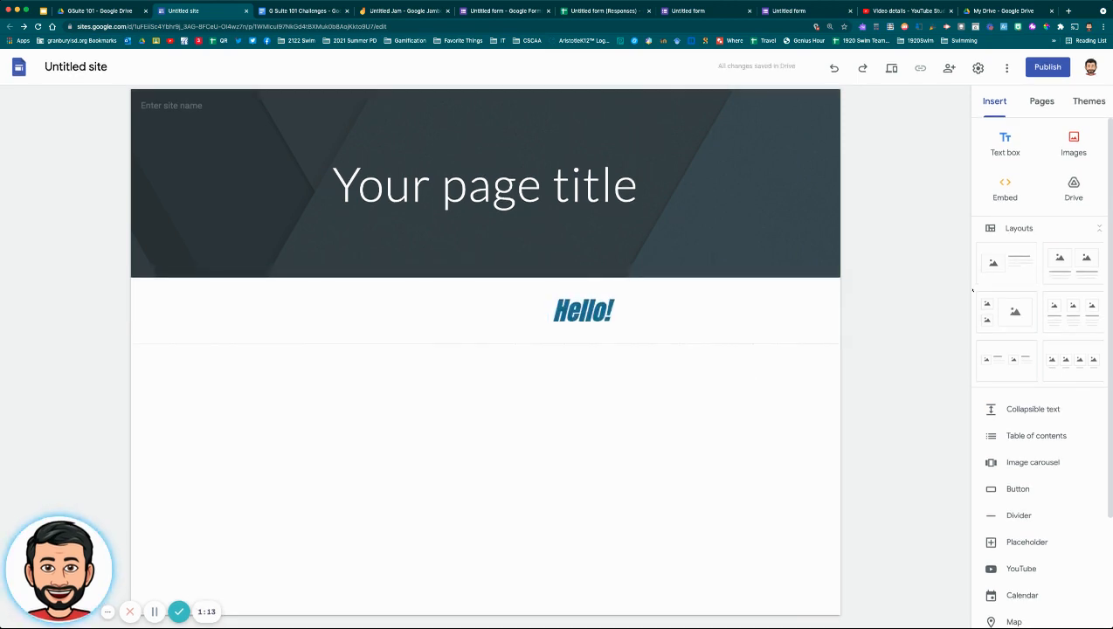
Search Google Images for "smiley face" and insert the first yellow smiley into the page
left_click(1073, 142)
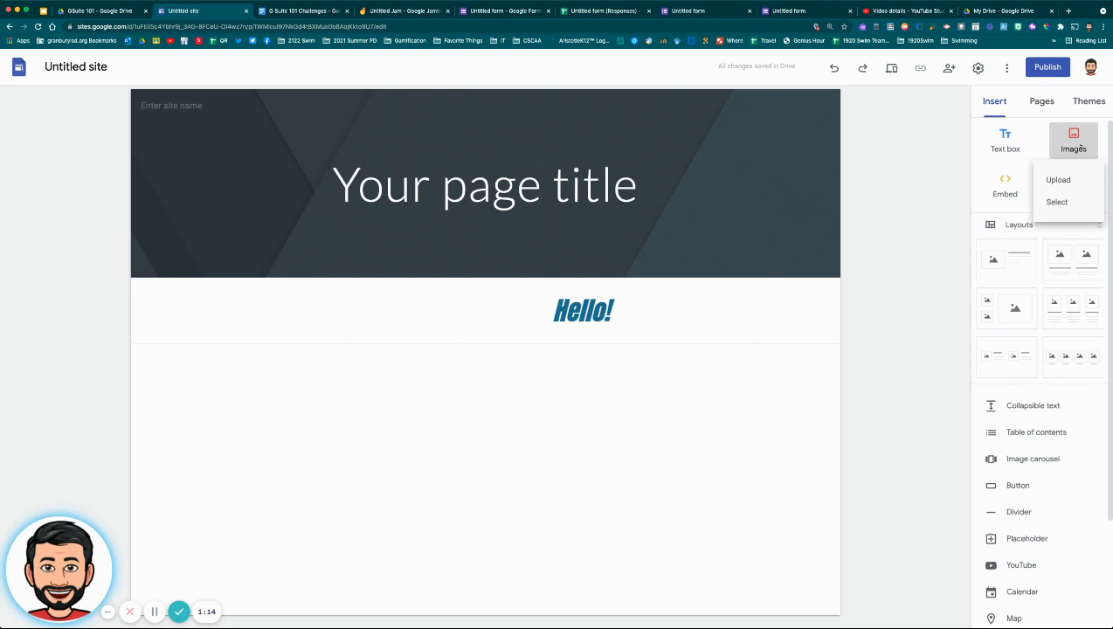
left_click(1060, 202)
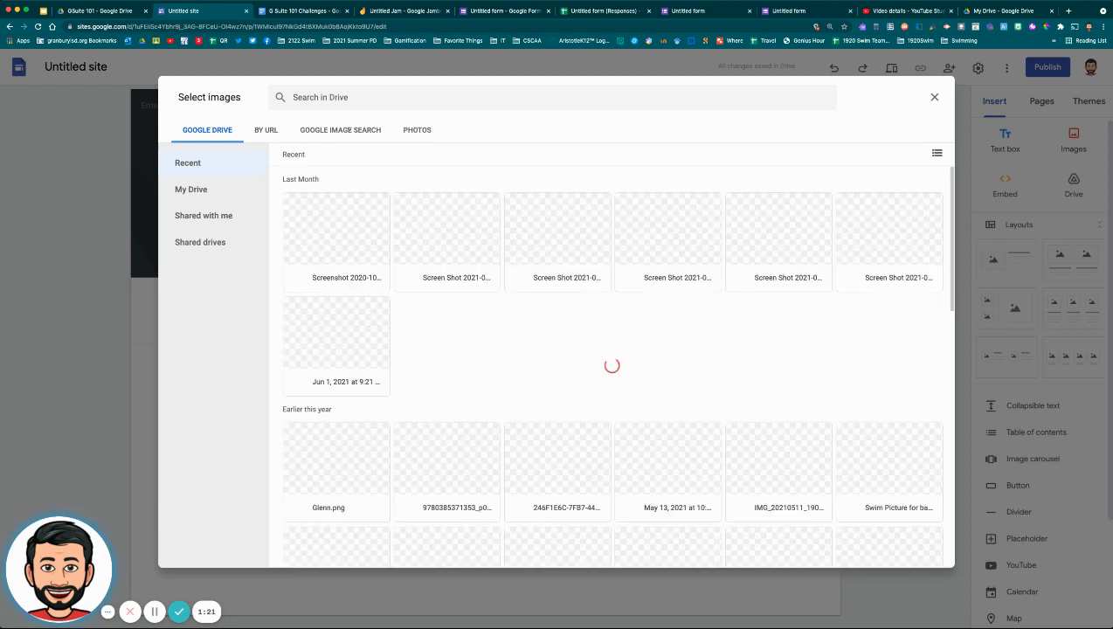
left_click(347, 130)
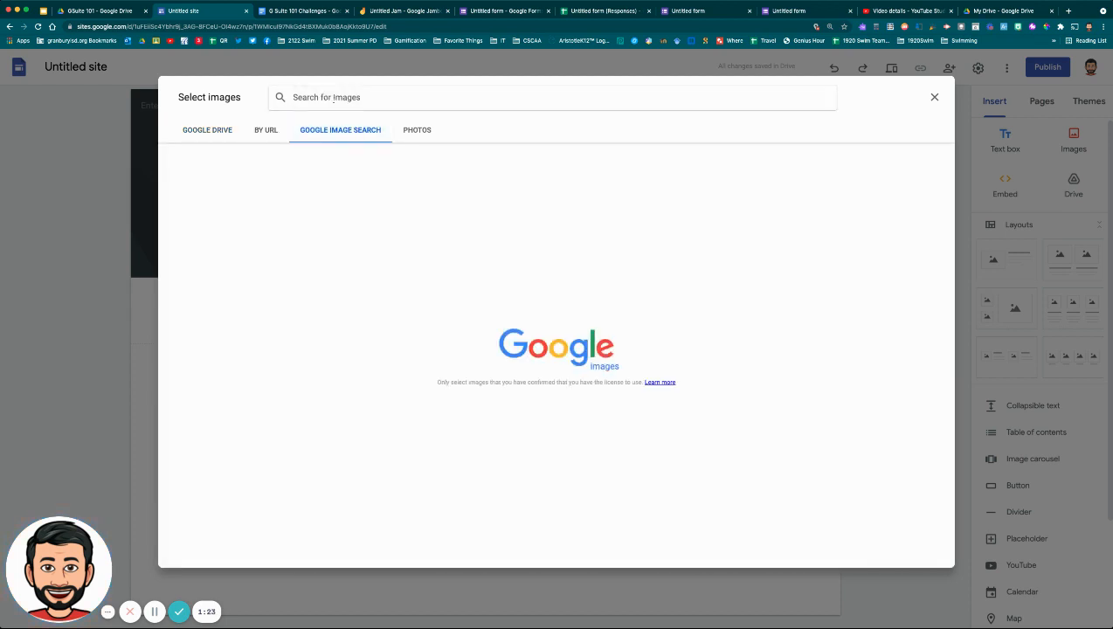
type("smi")
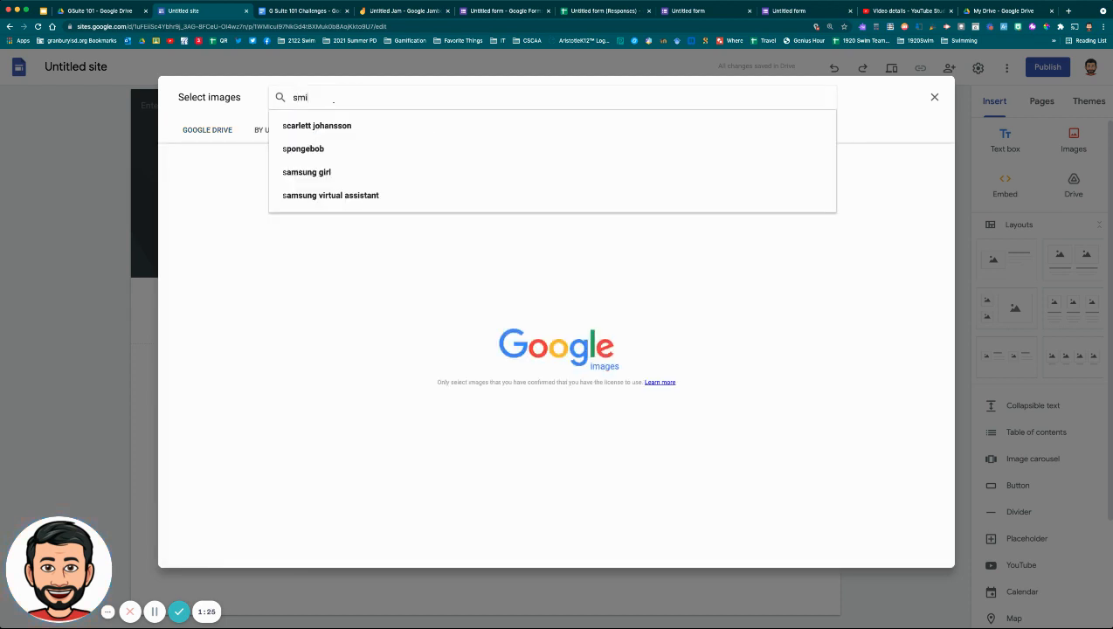
type("ley face")
key("Return")
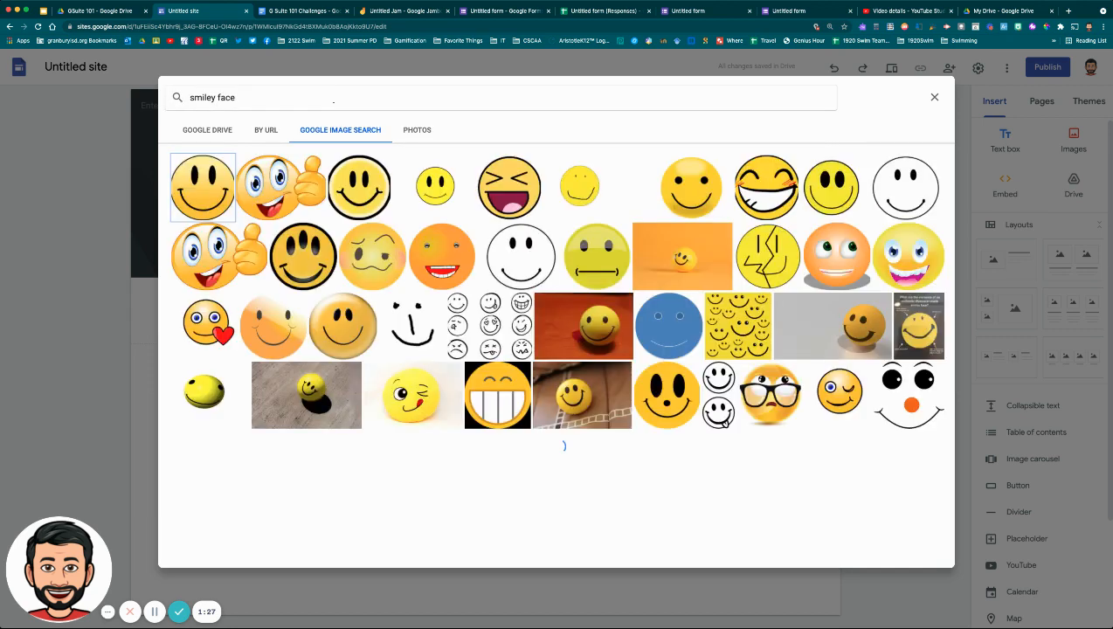
left_click(232, 185)
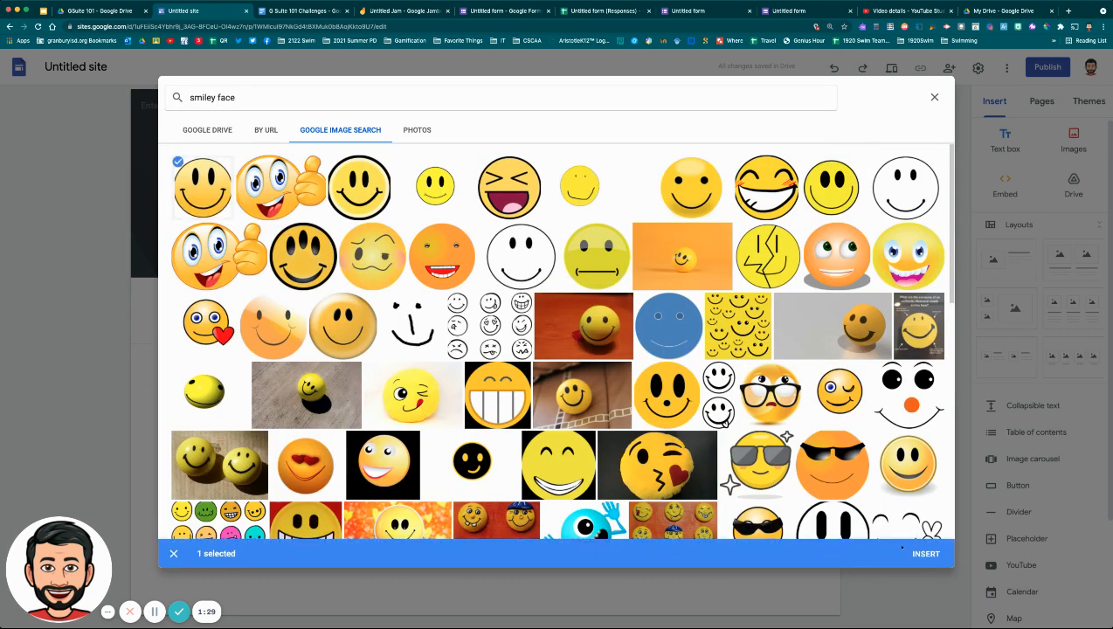
left_click(922, 553)
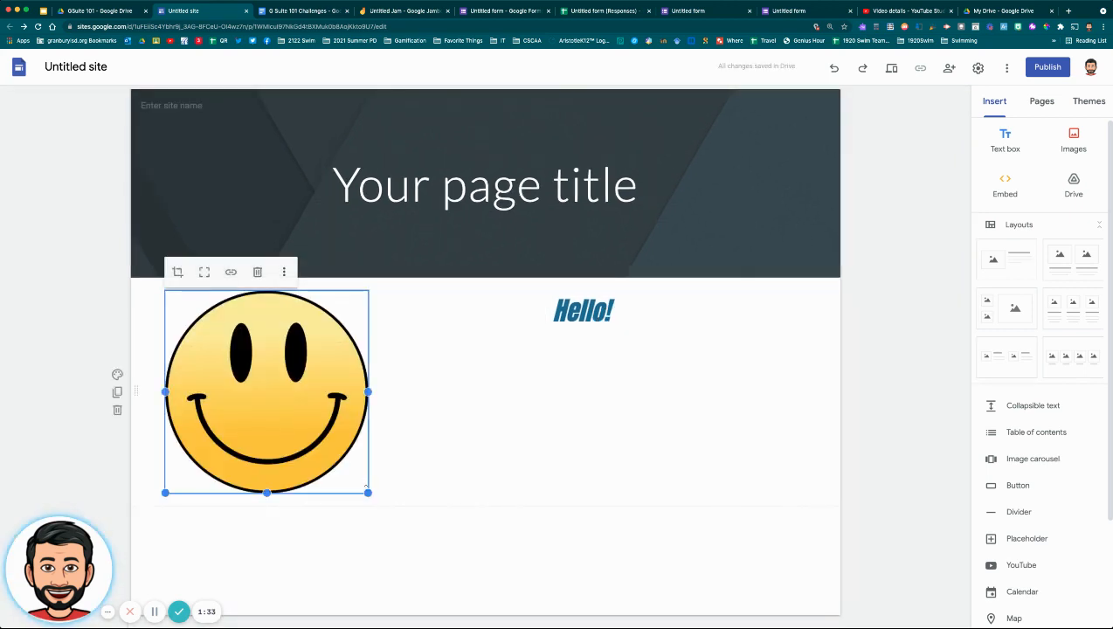
Shrink the smiley image to about half its size and crop it to its upper-left portion
left_click_drag(368, 493, 258, 386)
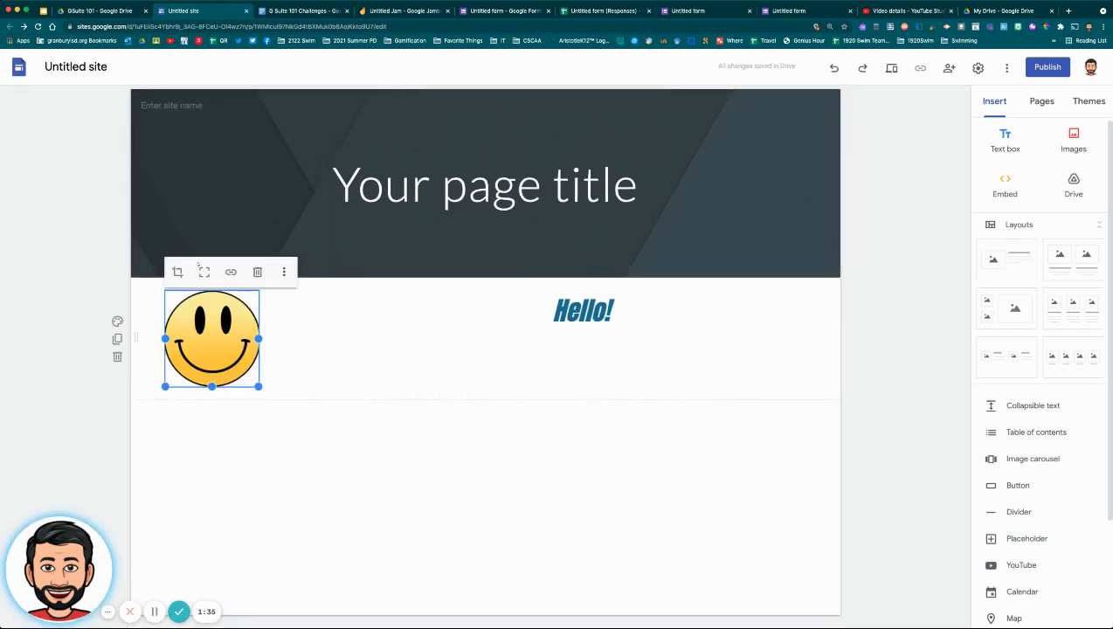
left_click(177, 273)
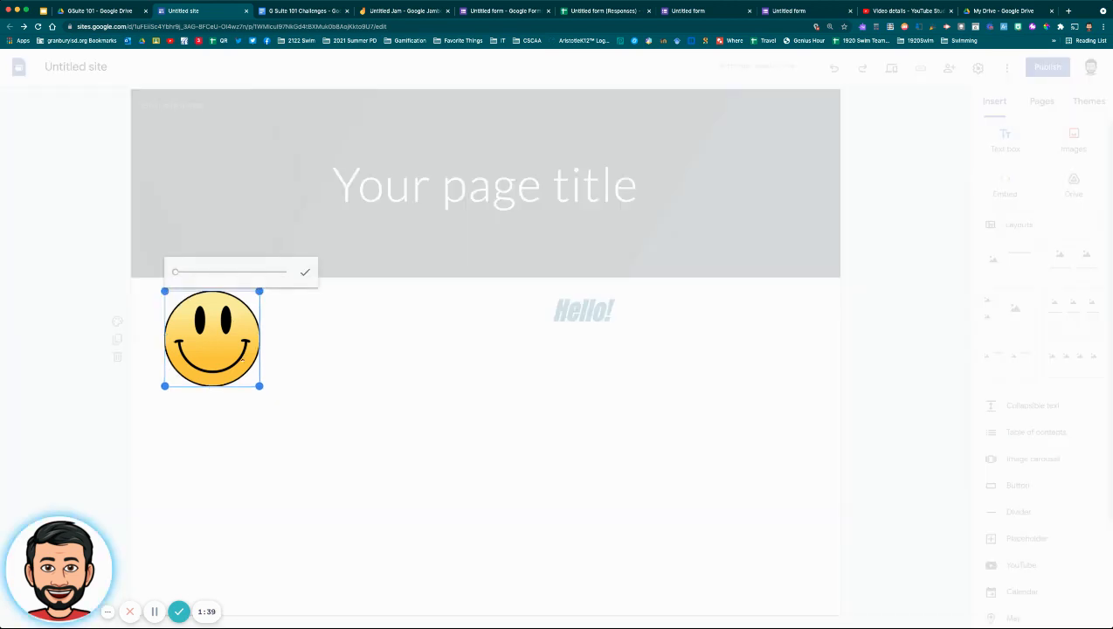
left_click_drag(259, 385, 304, 431)
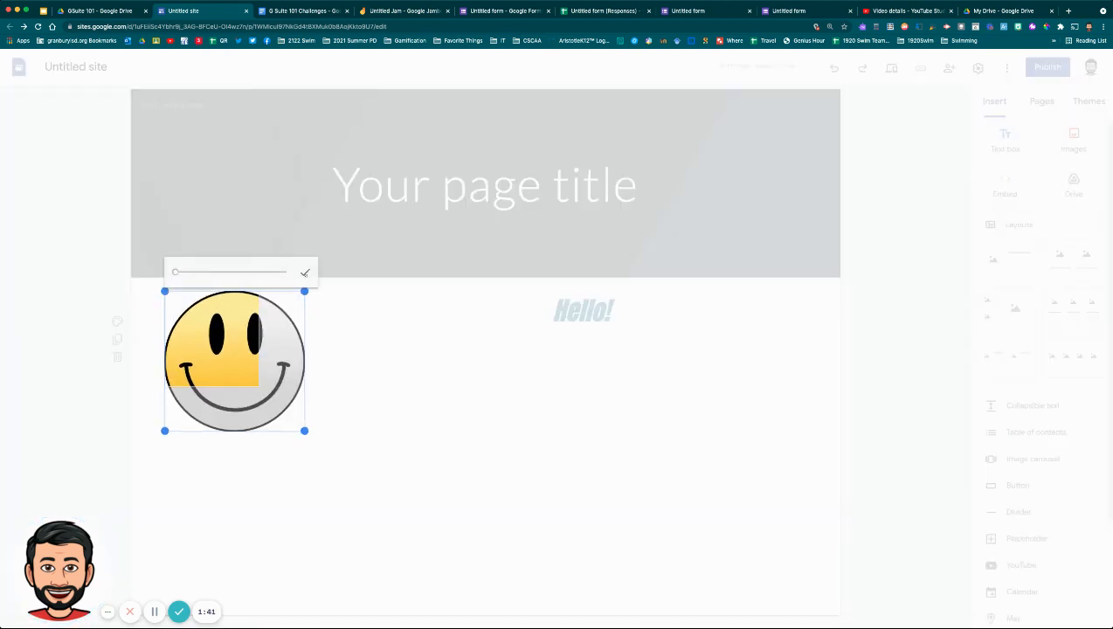
left_click(305, 273)
left_click(350, 454)
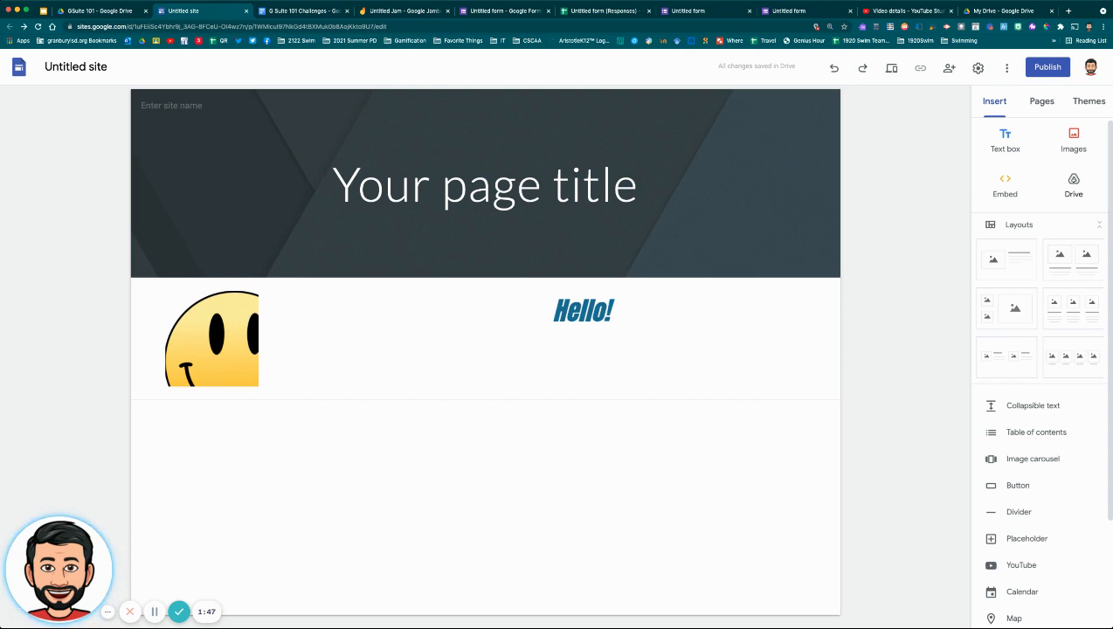
Look through the Google Drive files available for insertion under My Drive, Shared with me and Recent
left_click(1073, 181)
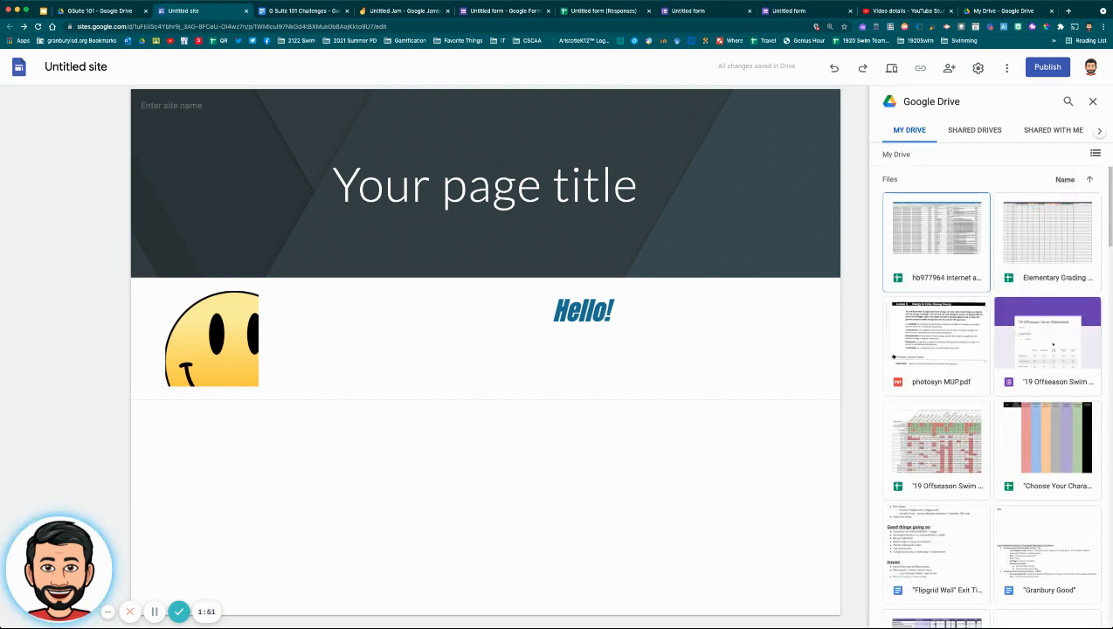
scroll(1052, 346, "down", 3)
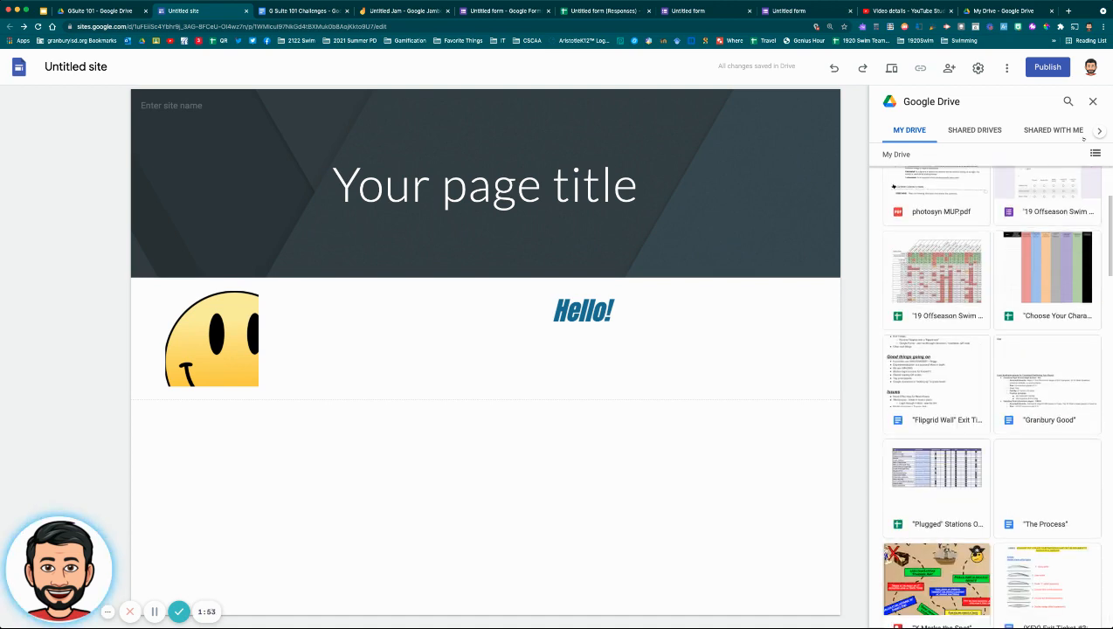
left_click(1099, 131)
left_click(1014, 130)
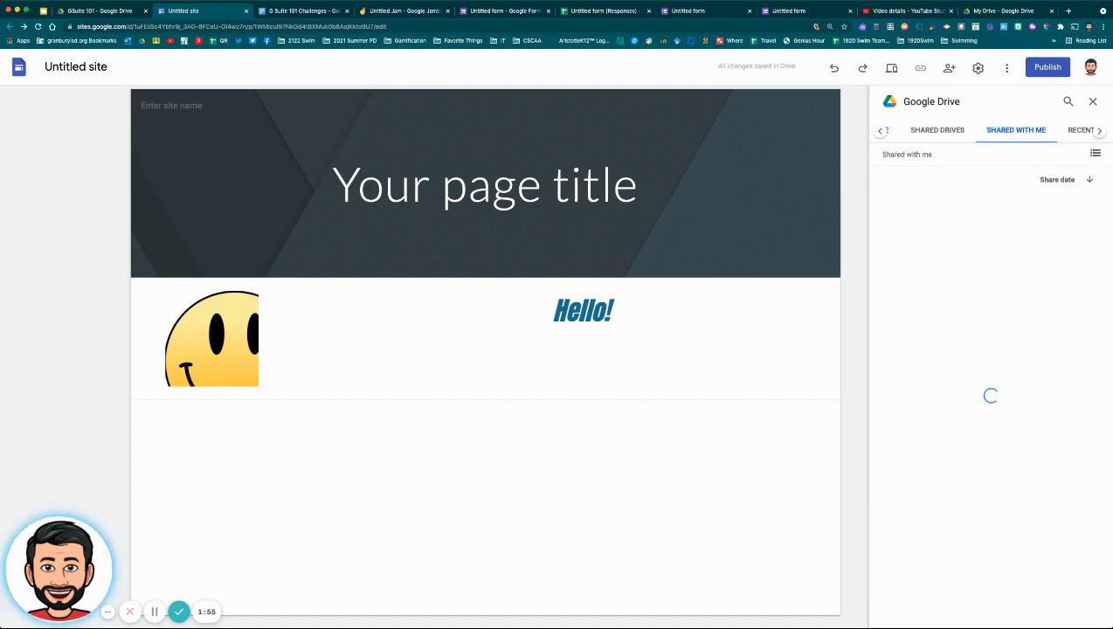
left_click(1075, 130)
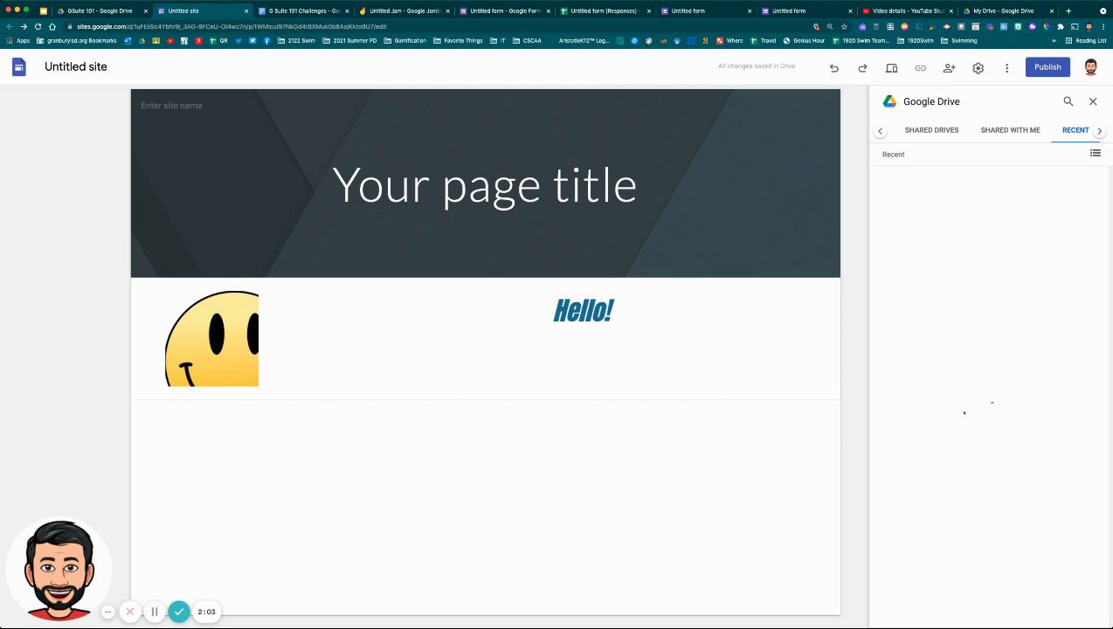
left_click(154, 612)
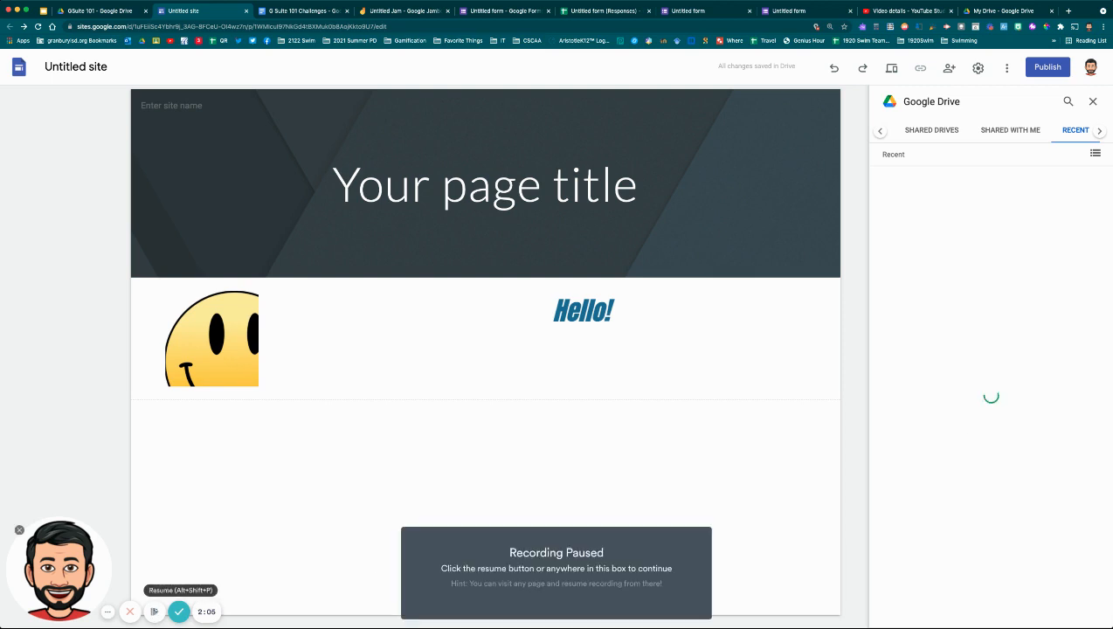
left_click(155, 611)
left_click(1093, 102)
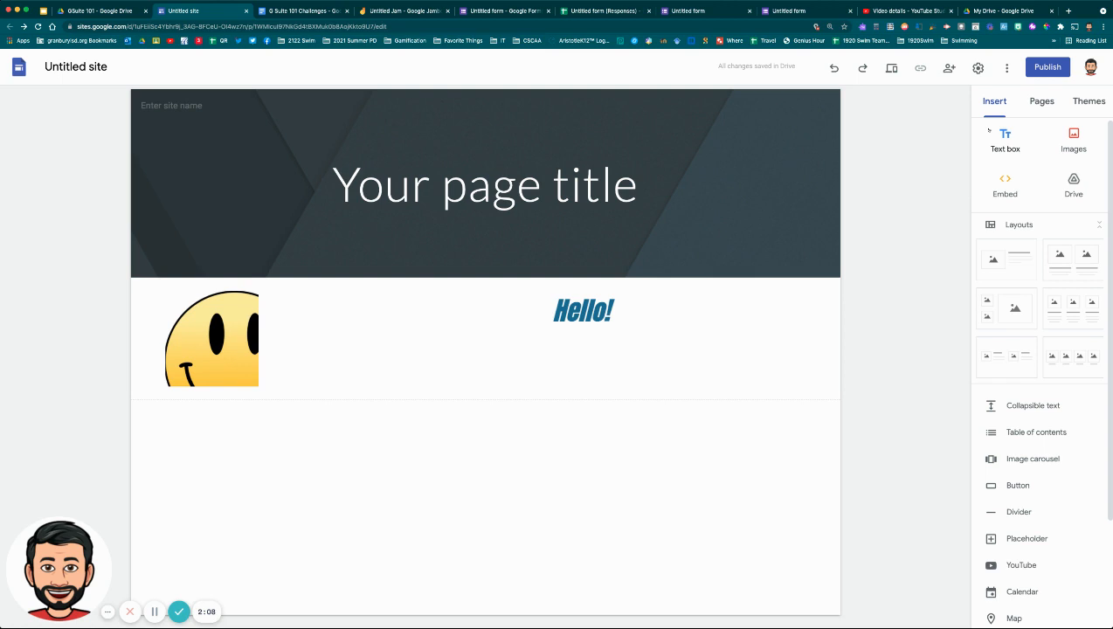
Add the layout with one image placeholder beside a heading and text below the smiley section
scroll(1014, 262, "down", 1)
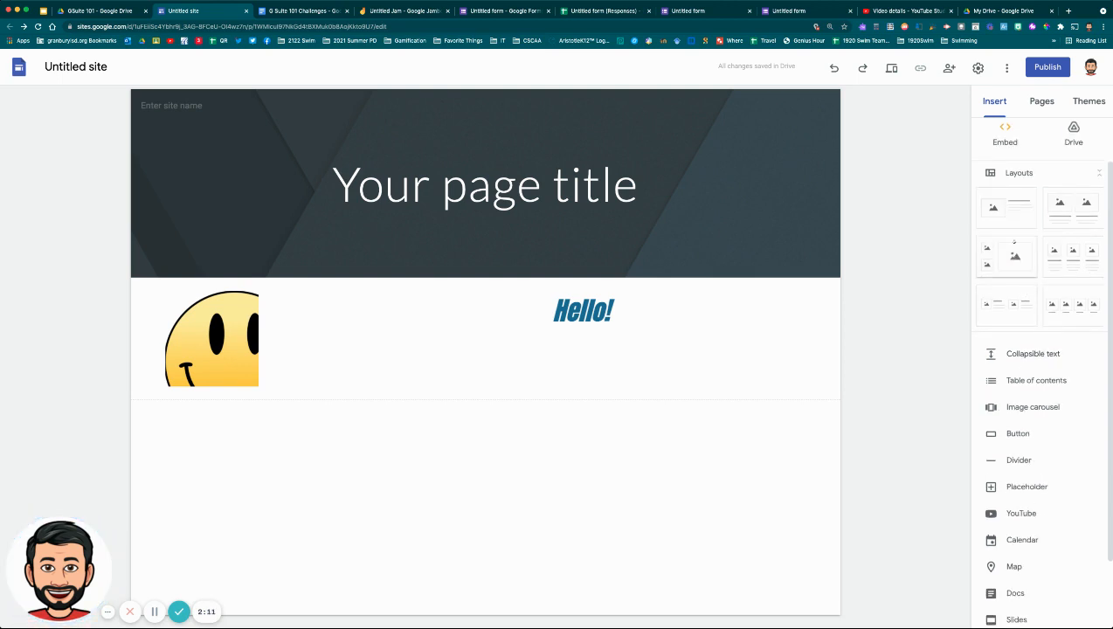
left_click(1005, 208)
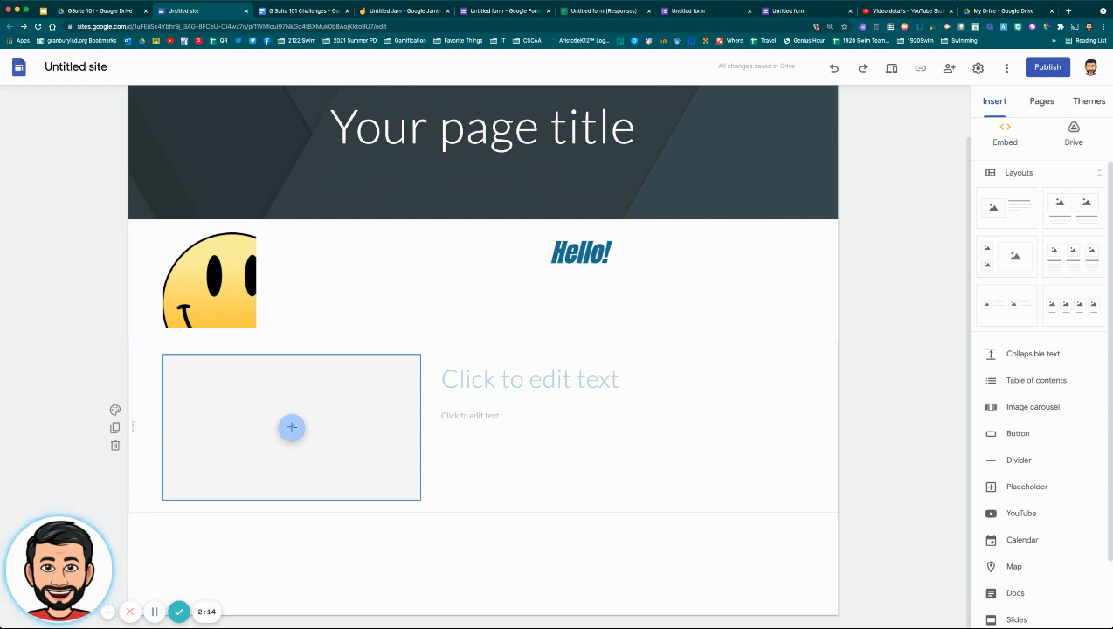
Examine the content sources offered for the new image placeholder, including Google Drive files under My Drive and Recent
left_click(292, 427)
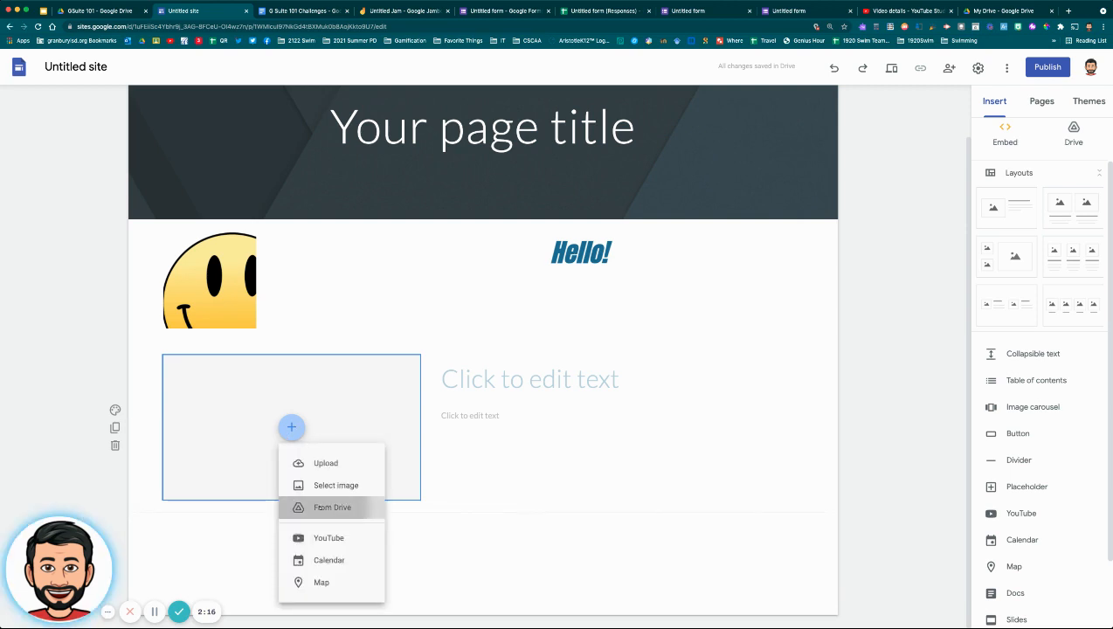
left_click(320, 508)
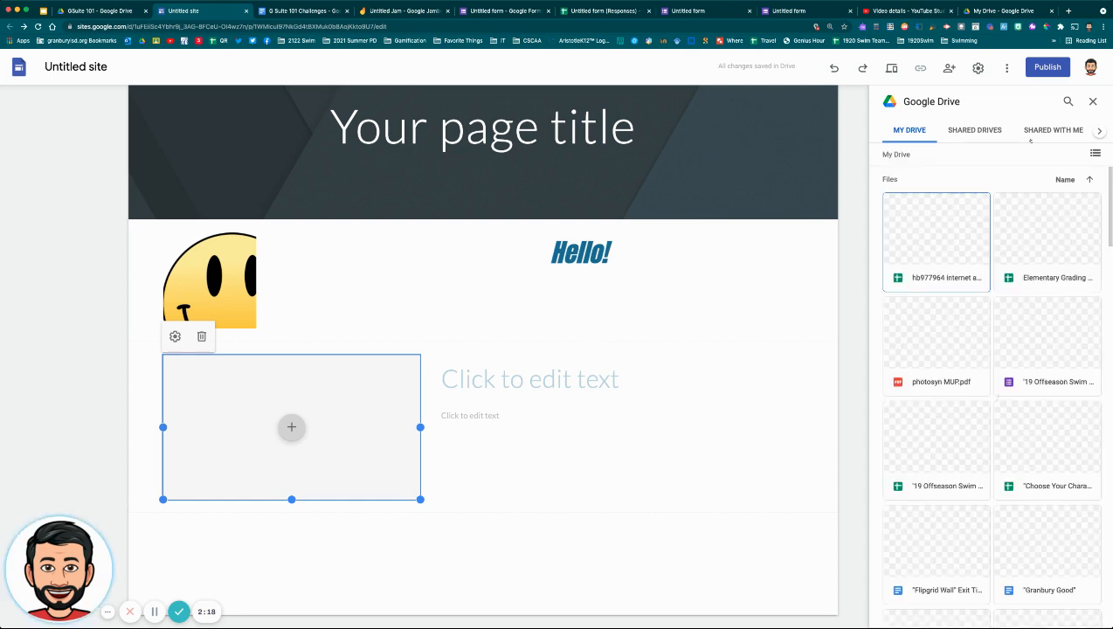
left_click(1100, 130)
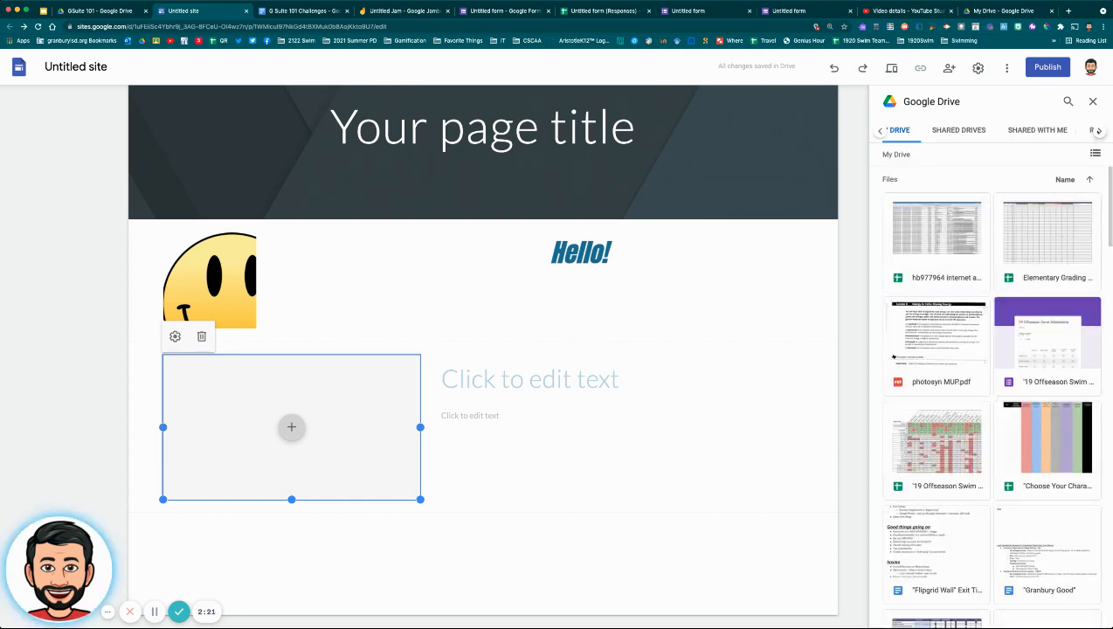
left_click(1099, 130)
left_click(990, 130)
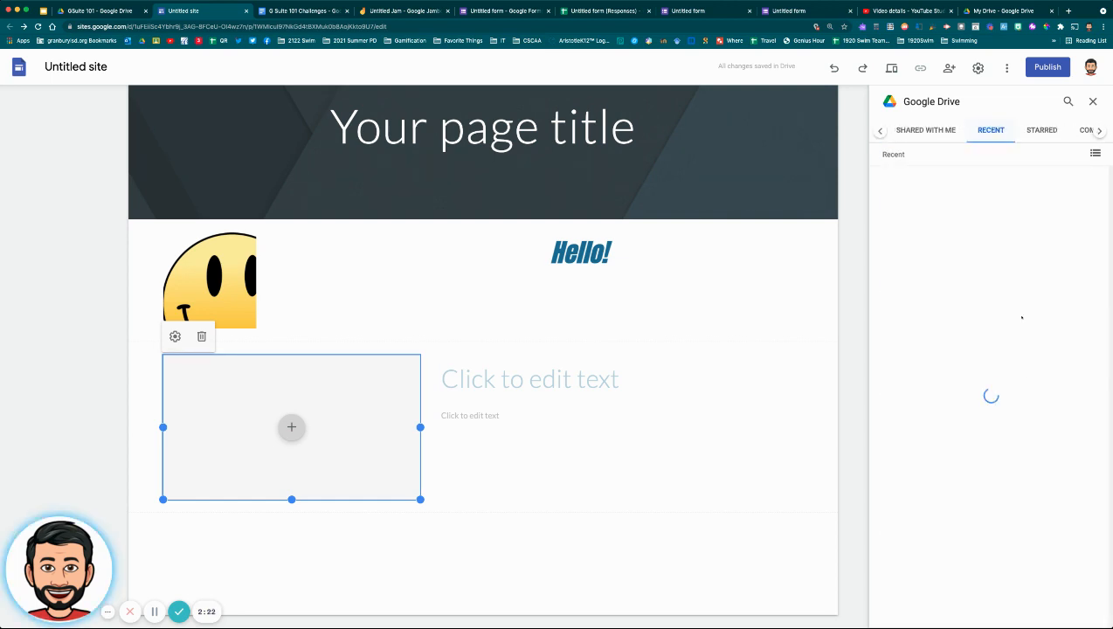
left_click(1093, 101)
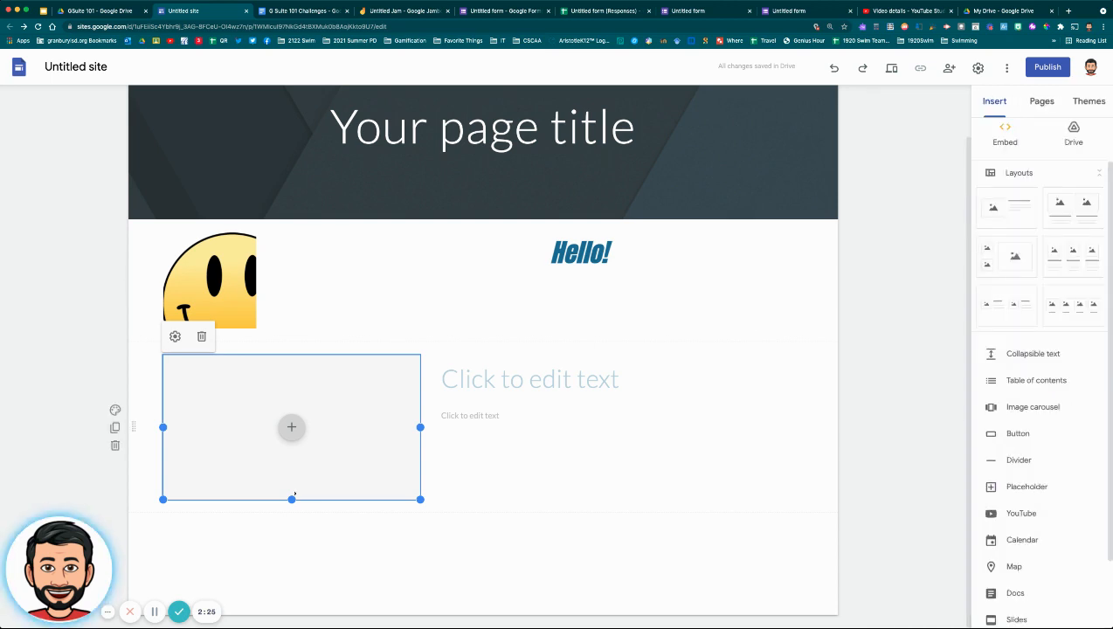
left_click(291, 428)
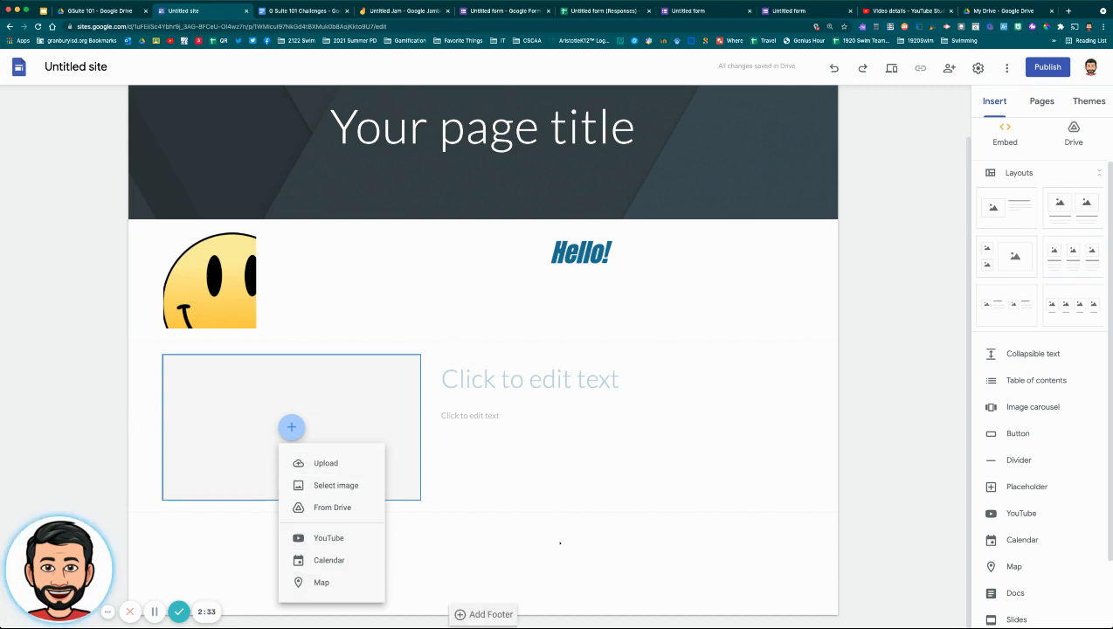
left_click(620, 545)
scroll(982, 268, "up", 2)
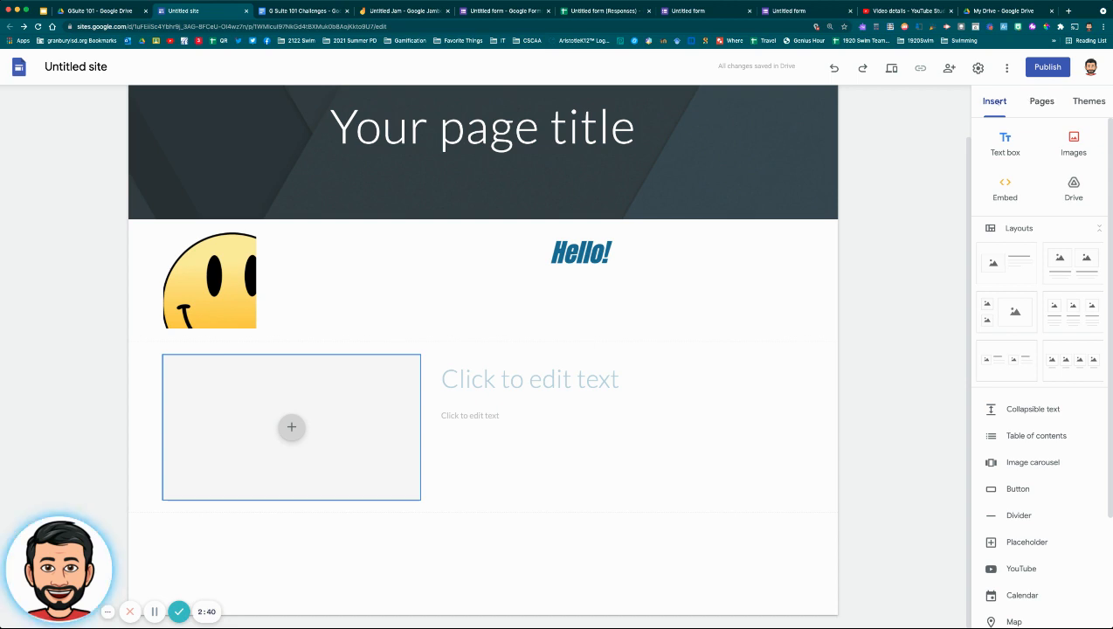
Add a new page named "Page 2" to the site
left_click(1042, 101)
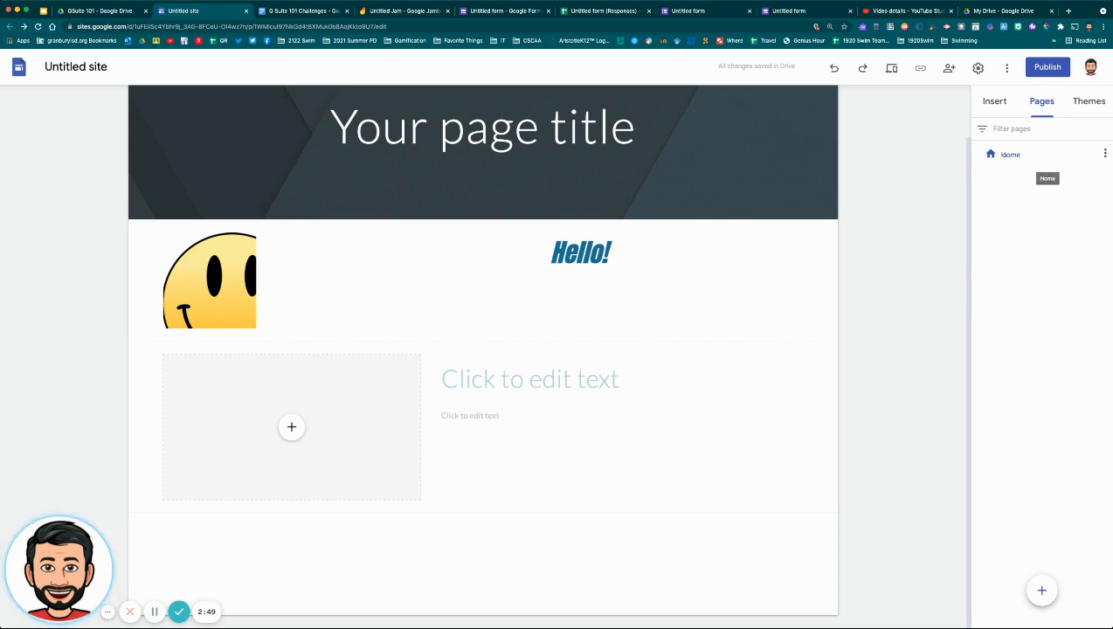
left_click(1039, 591)
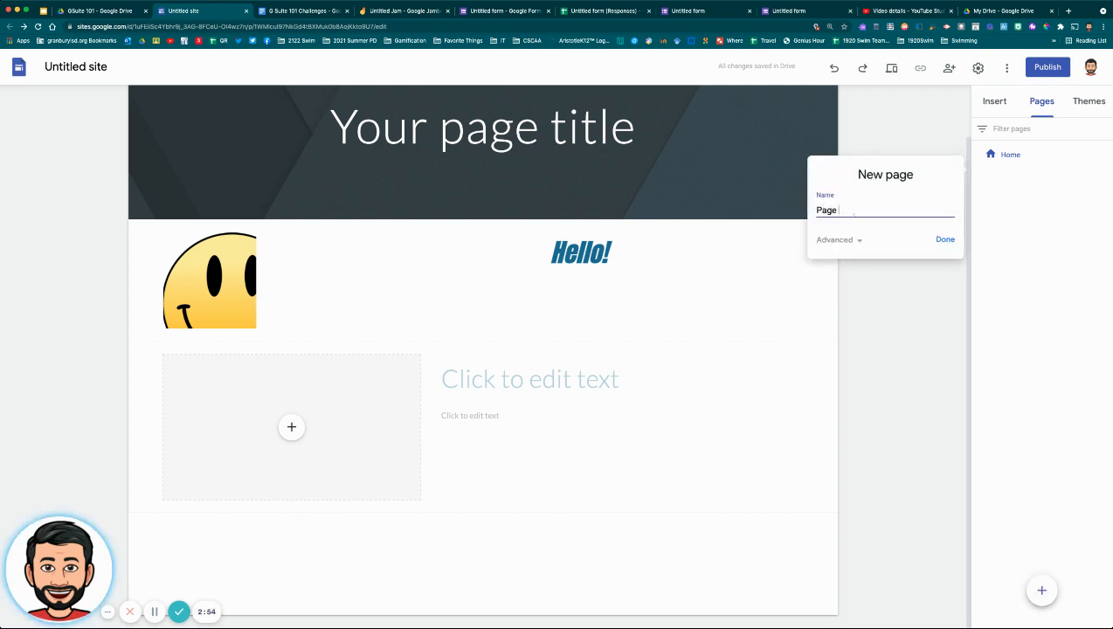
left_click(944, 241)
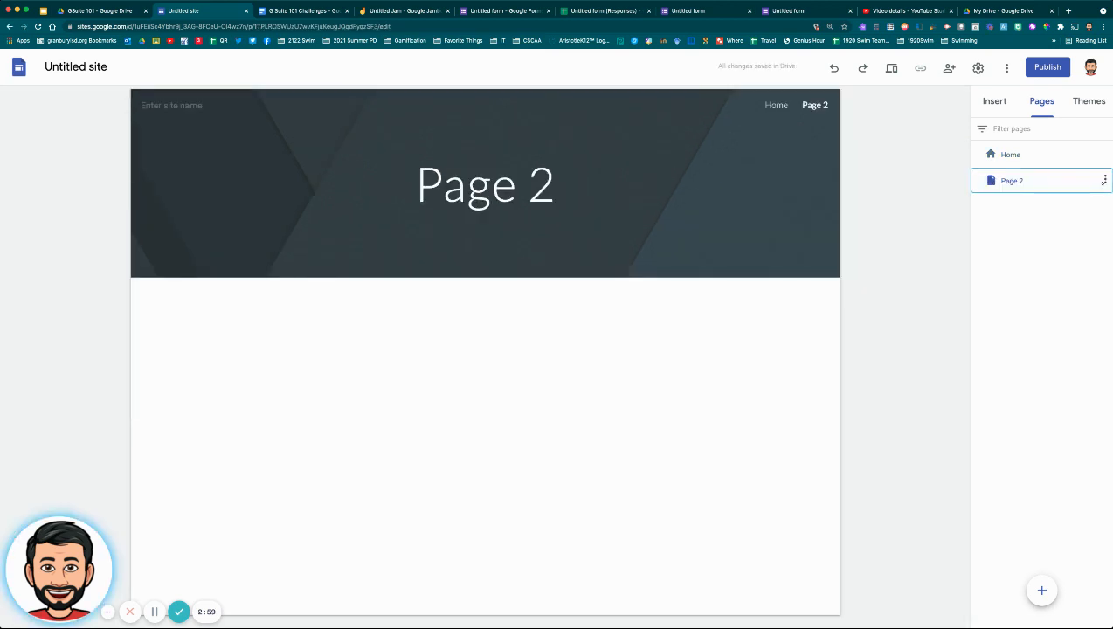
Make Page 2 the homepage and check its advanced properties
left_click(1103, 180)
left_click(1082, 184)
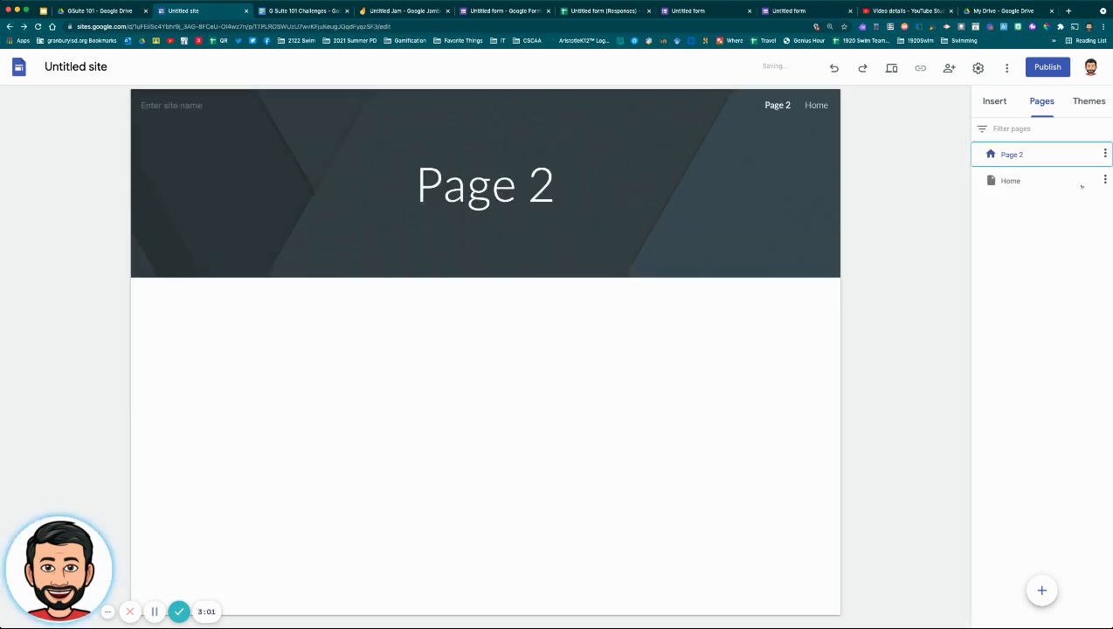
left_click(1103, 154)
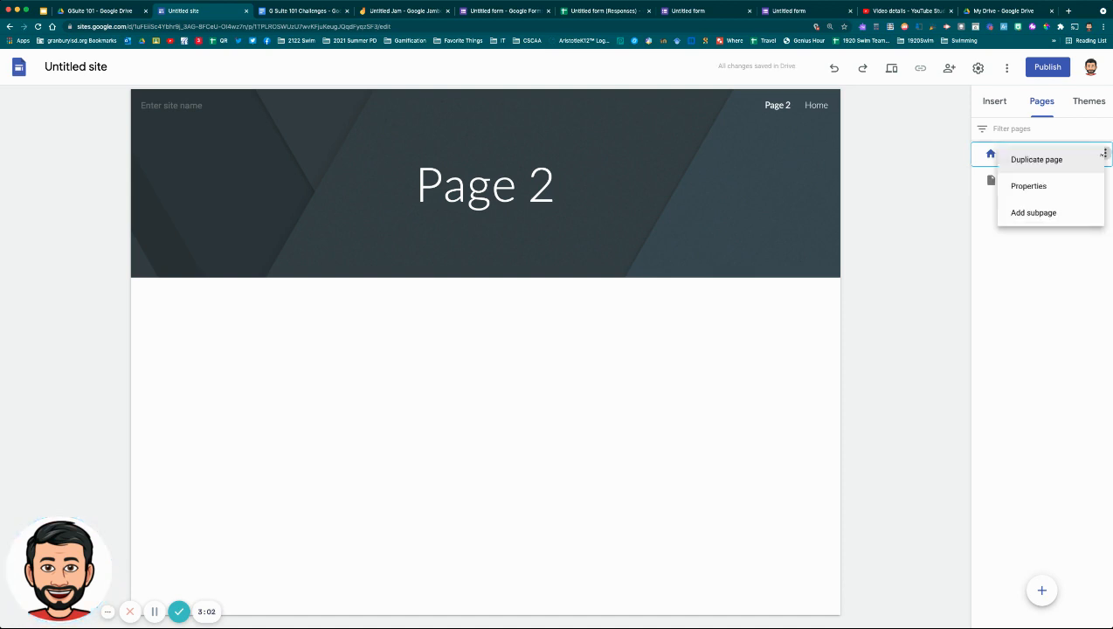
left_click(1050, 185)
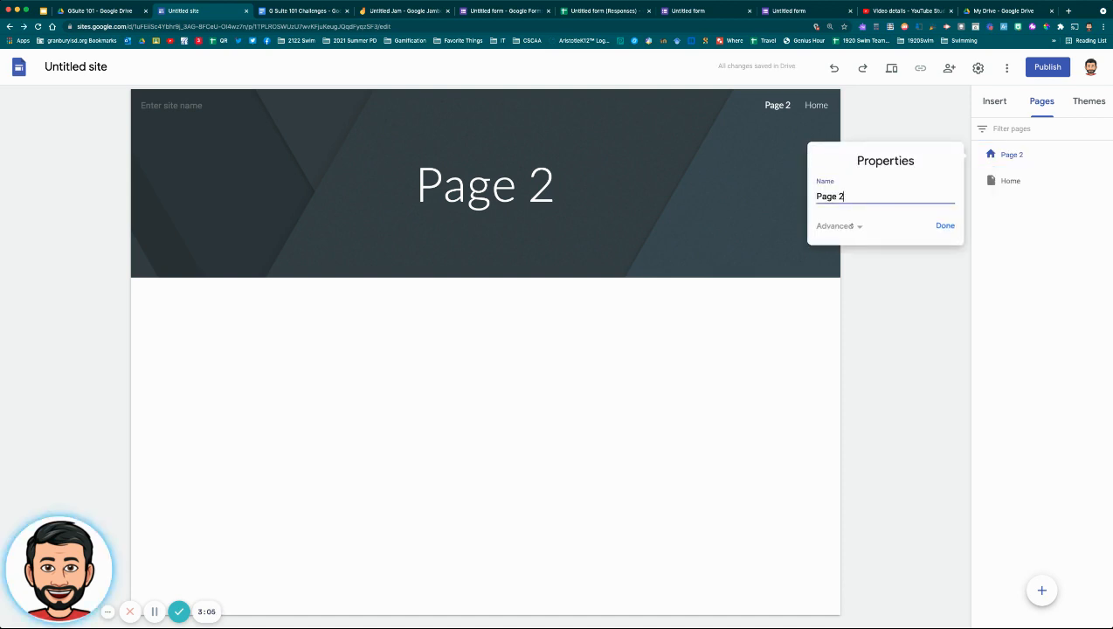
left_click(852, 224)
left_click(945, 266)
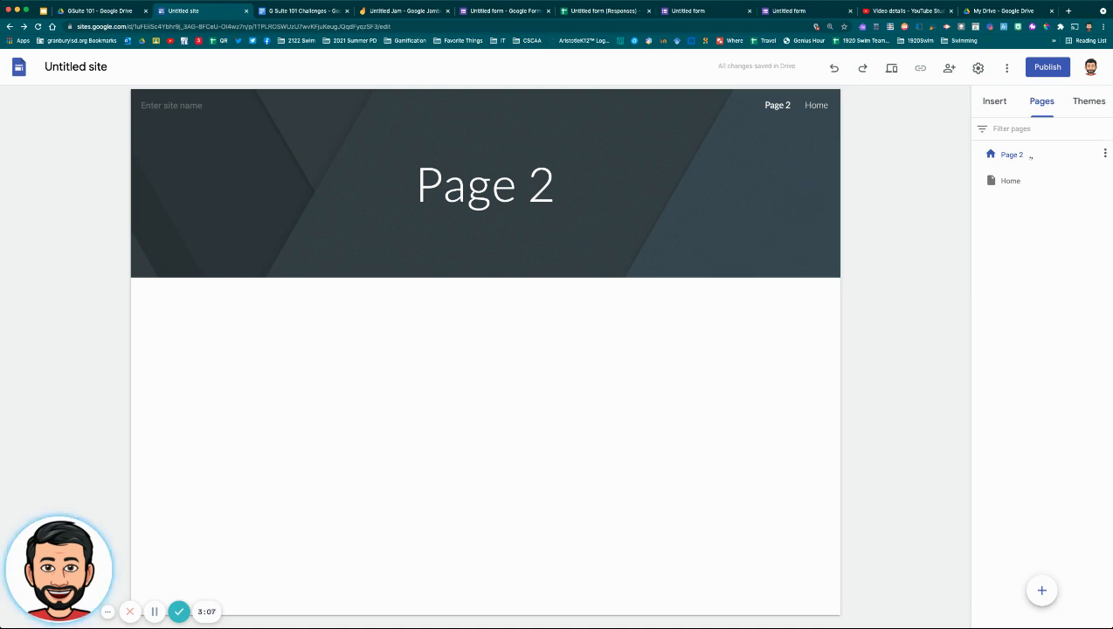
Make the Home page the site's homepage again
left_click(1104, 180)
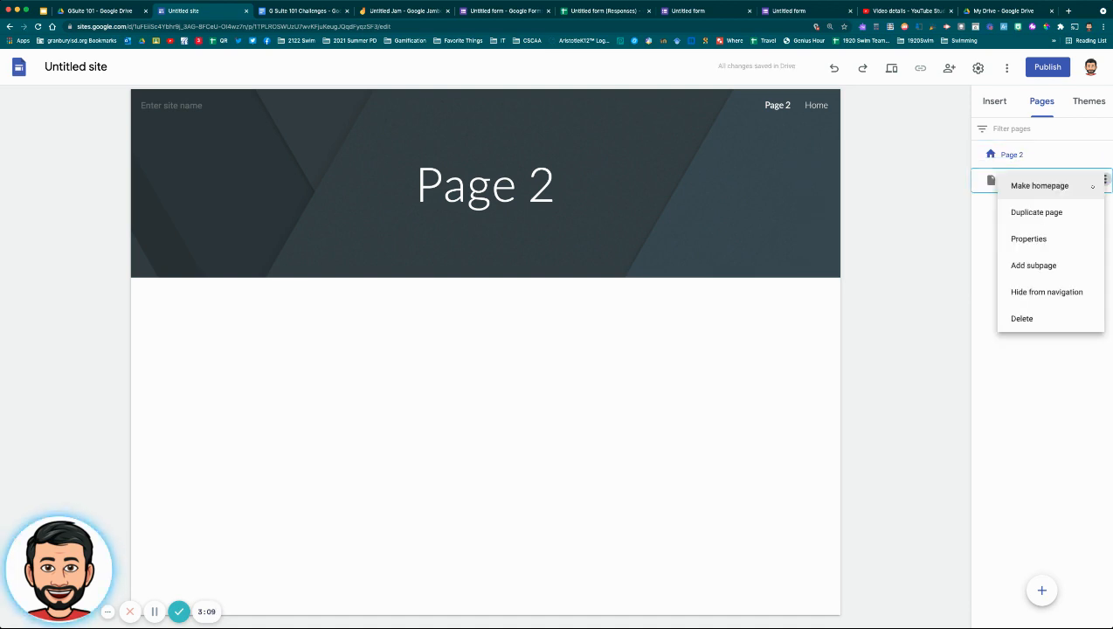
left_click(1092, 186)
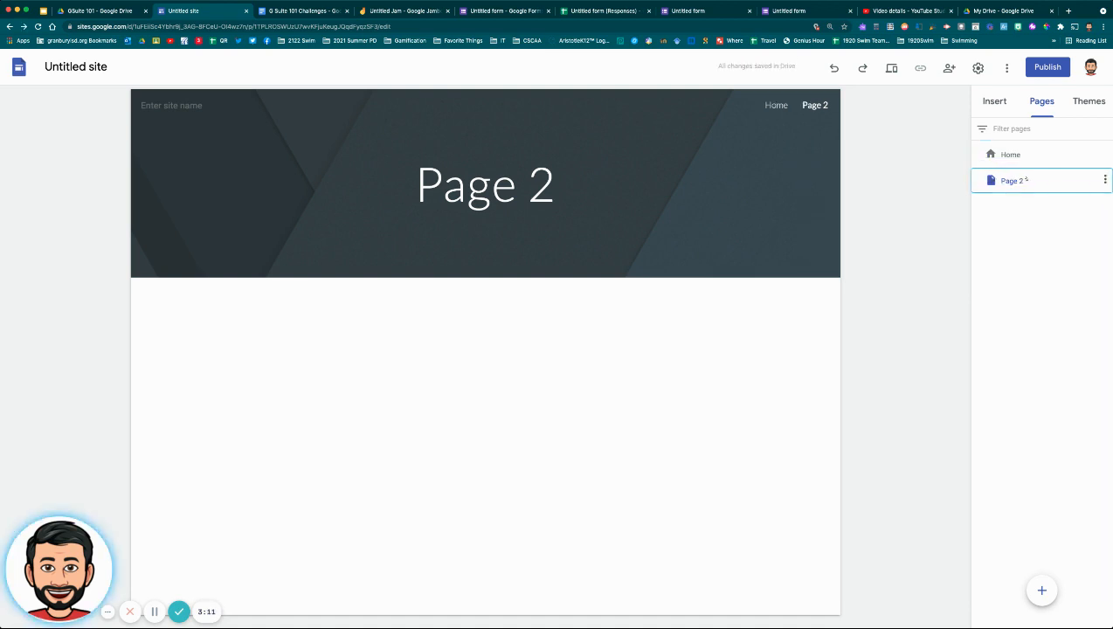
Add a subpage named "Page 2a" under Page 2
left_click(1104, 180)
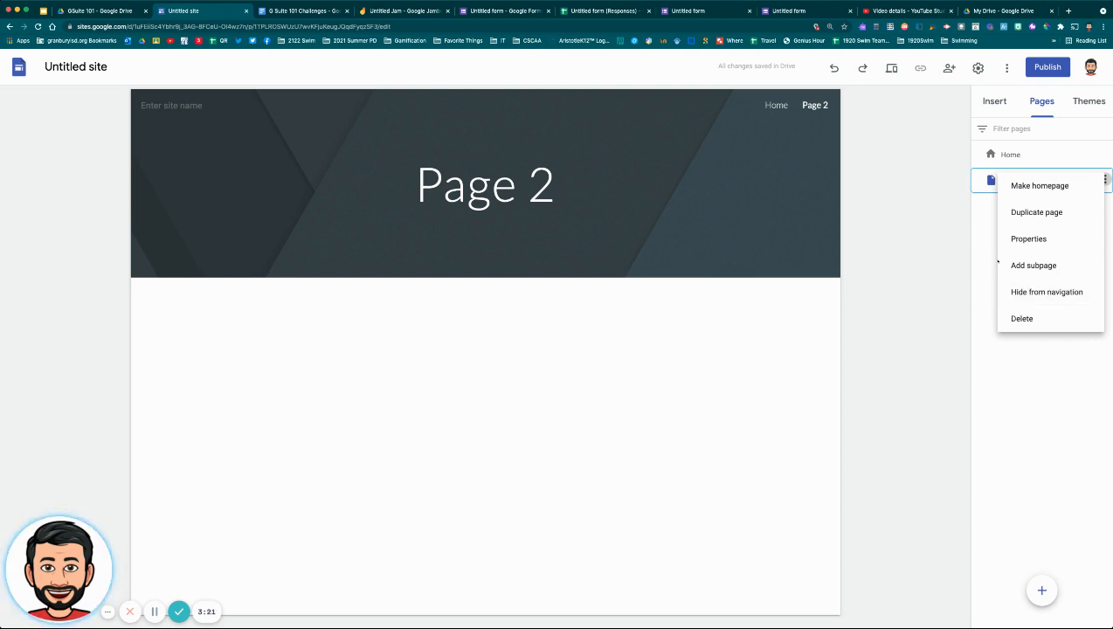
left_click(1021, 265)
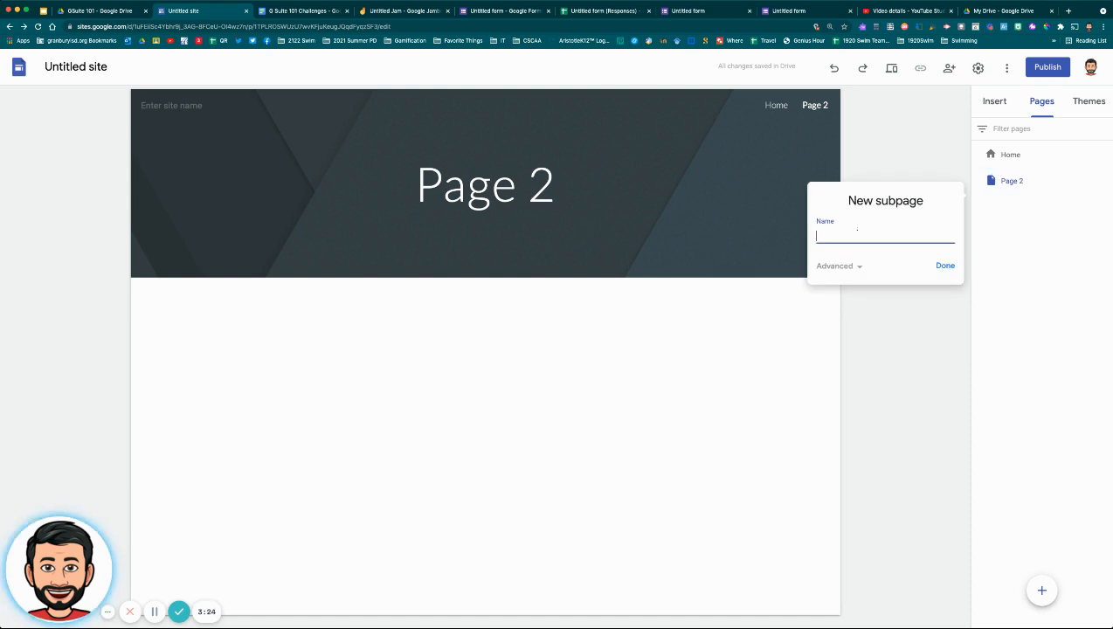
type("Page")
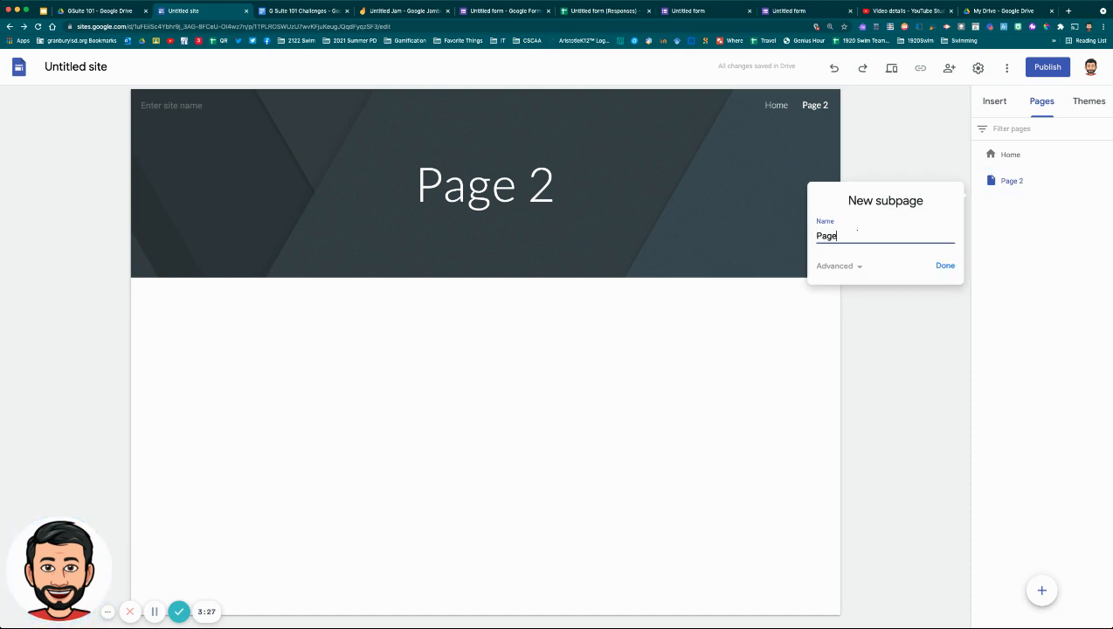
type(" 2a")
key("Return")
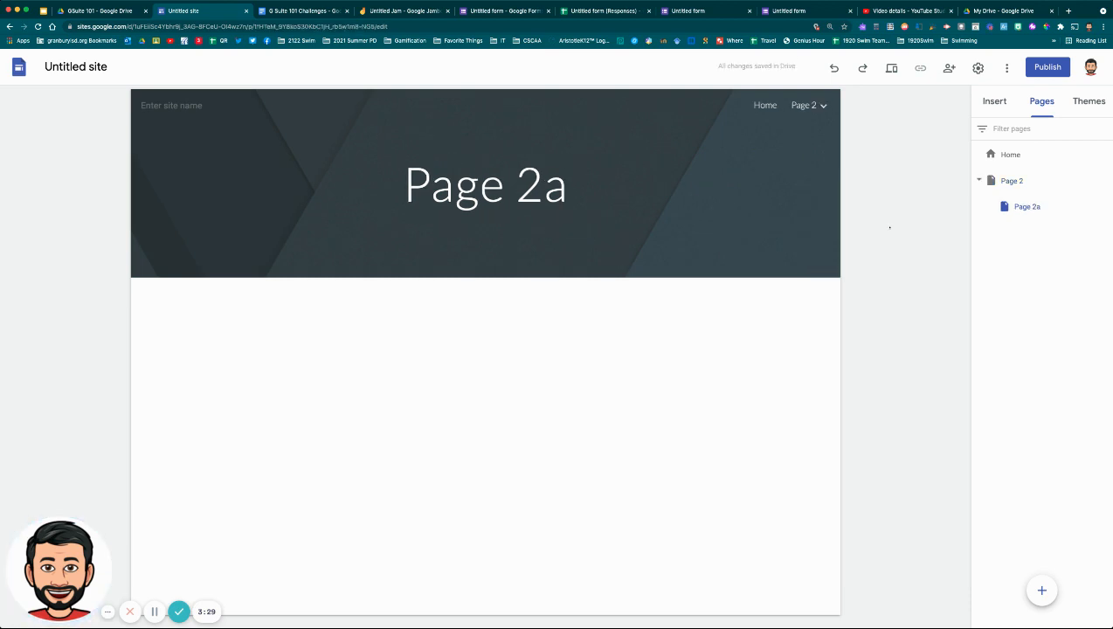
Duplicate Page 2a and name the copy "Page 2b"
left_click(1104, 207)
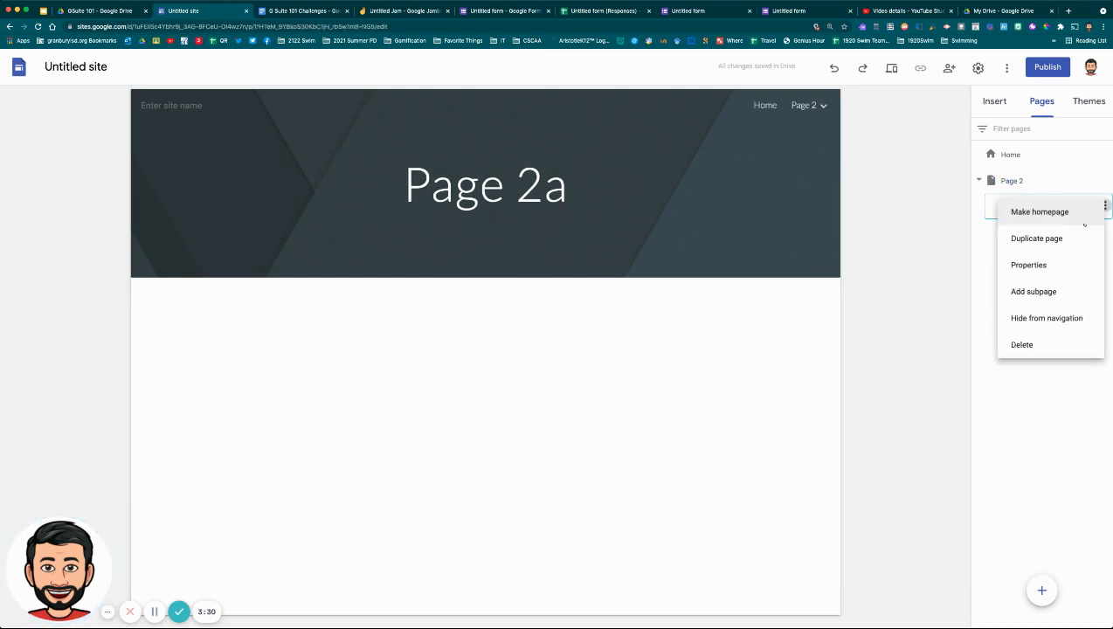
left_click(1082, 238)
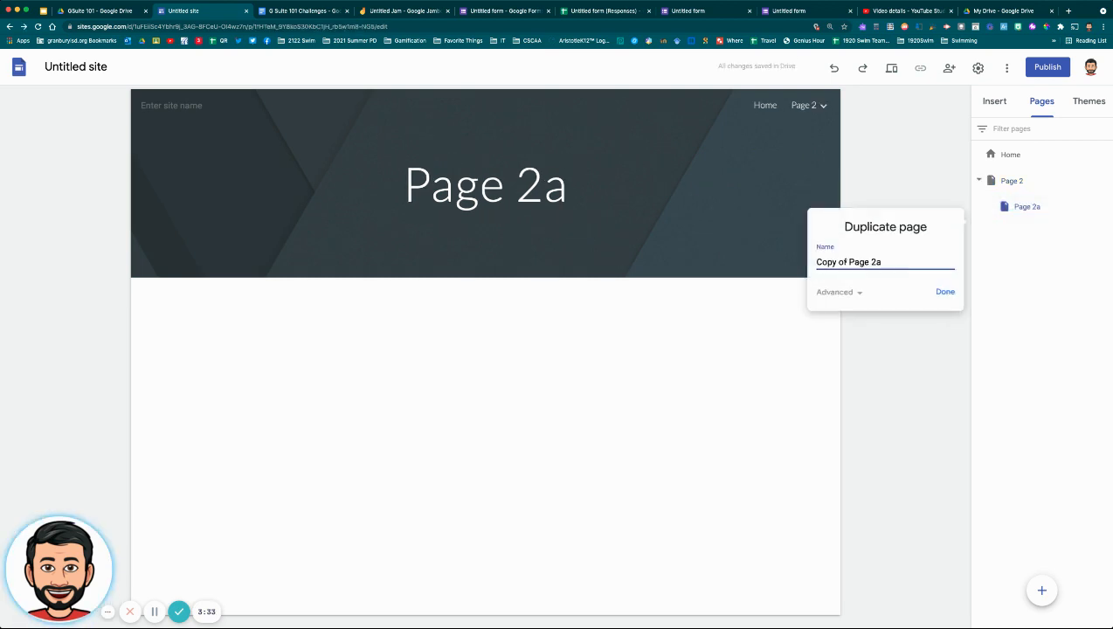
left_click_drag(847, 261, 816, 261)
key("BackSpace")
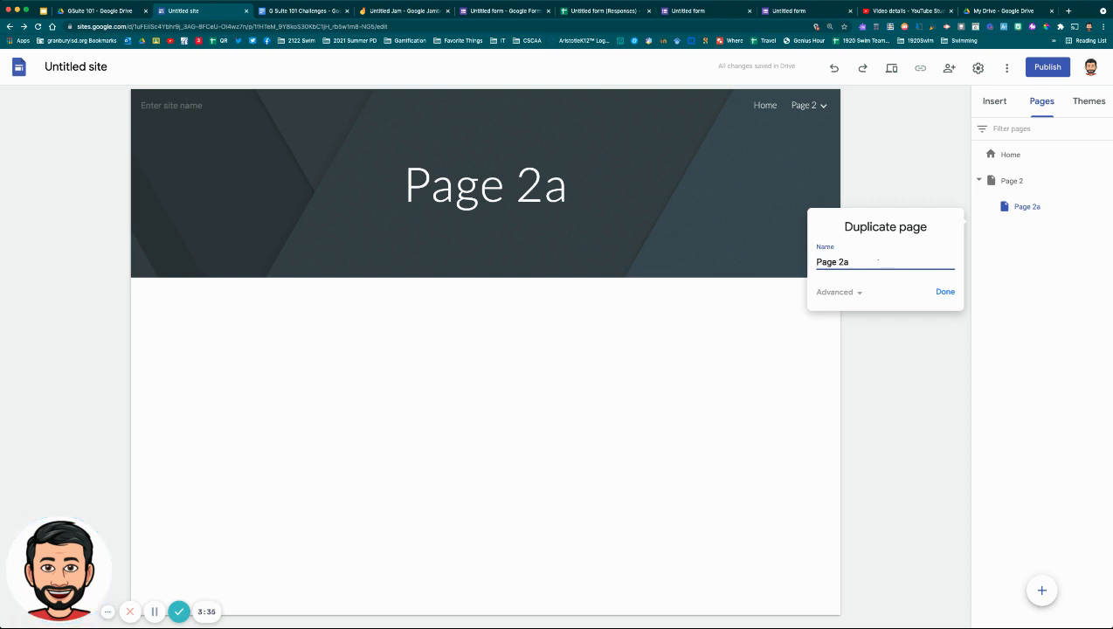
key("BackSpace")
type("b")
left_click(942, 291)
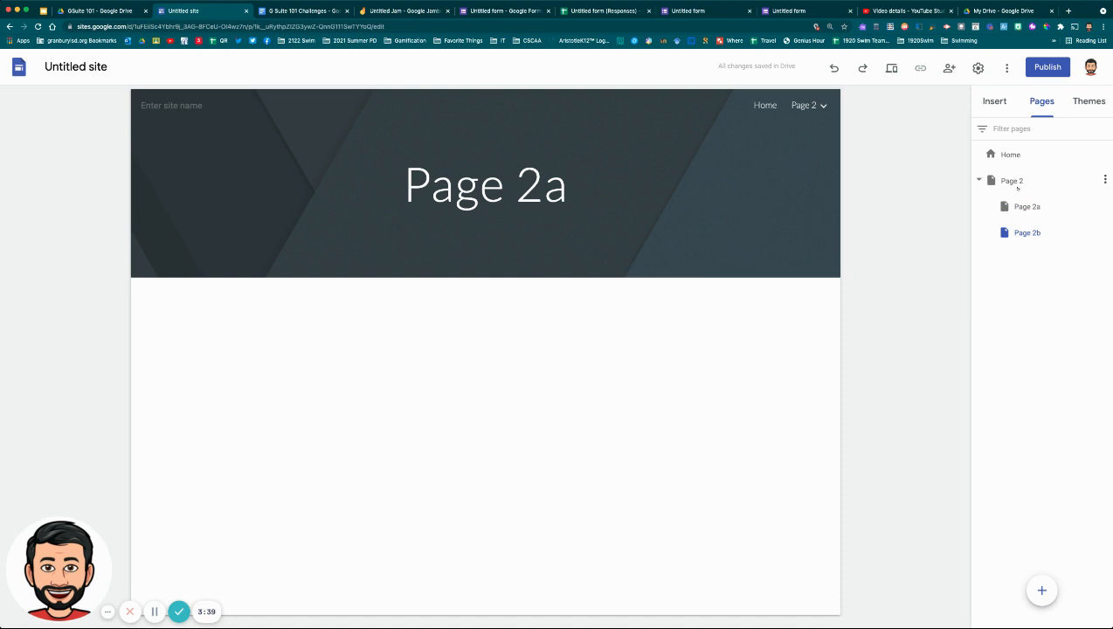
Nest Page 2 with its subpages under the Home page and expand the page tree
left_click_drag(1014, 184, 1017, 154)
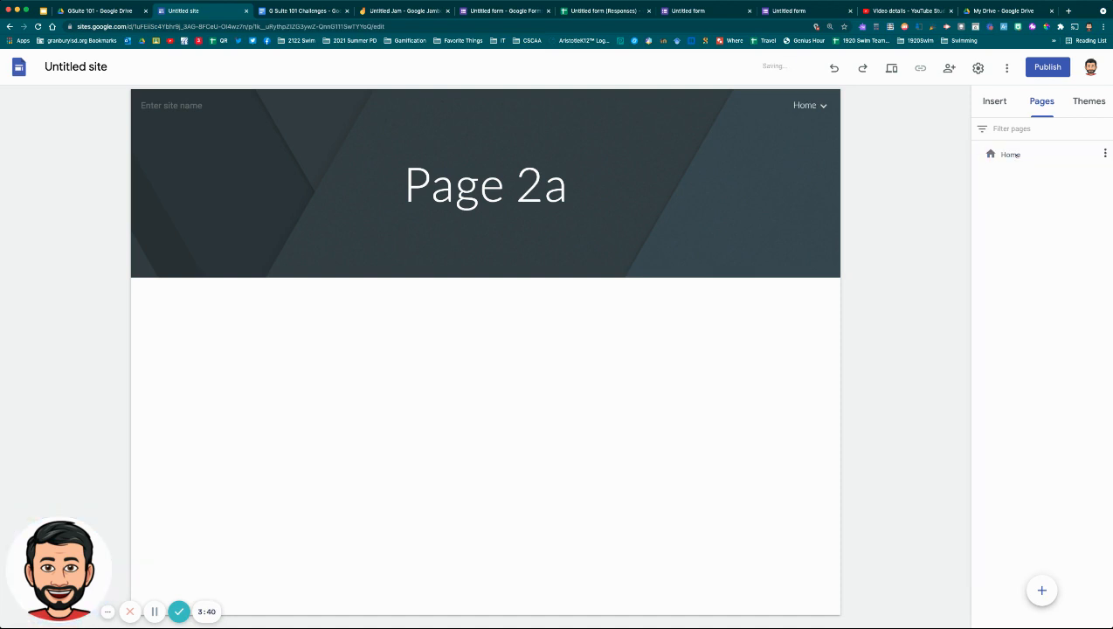
left_click(992, 180)
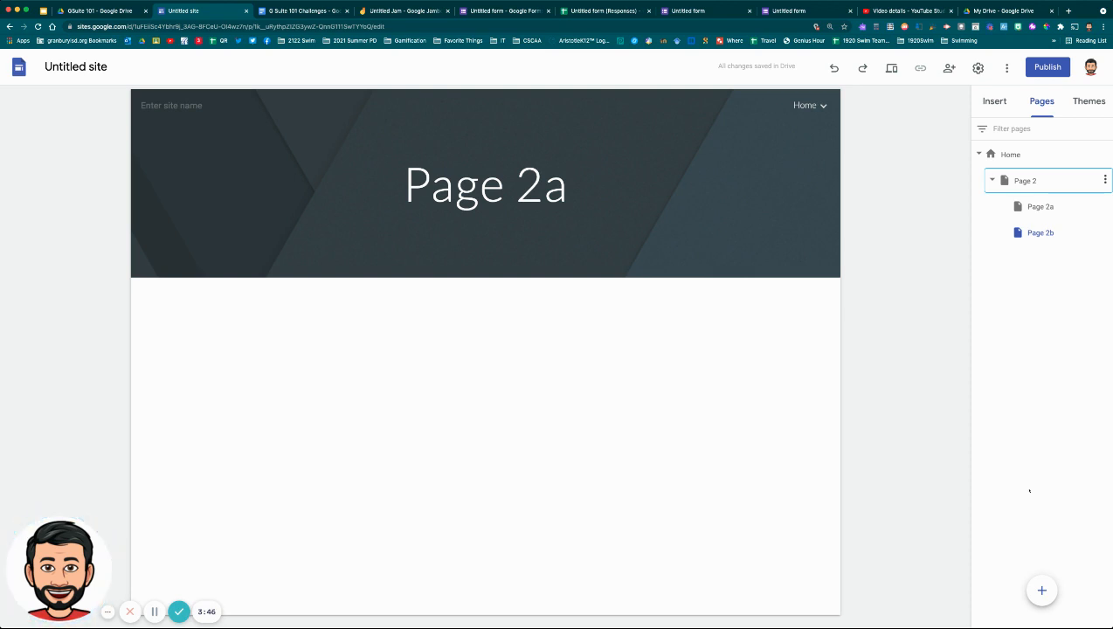
Add a navigation link named "Espn" that points to espn.com
left_click(1043, 556)
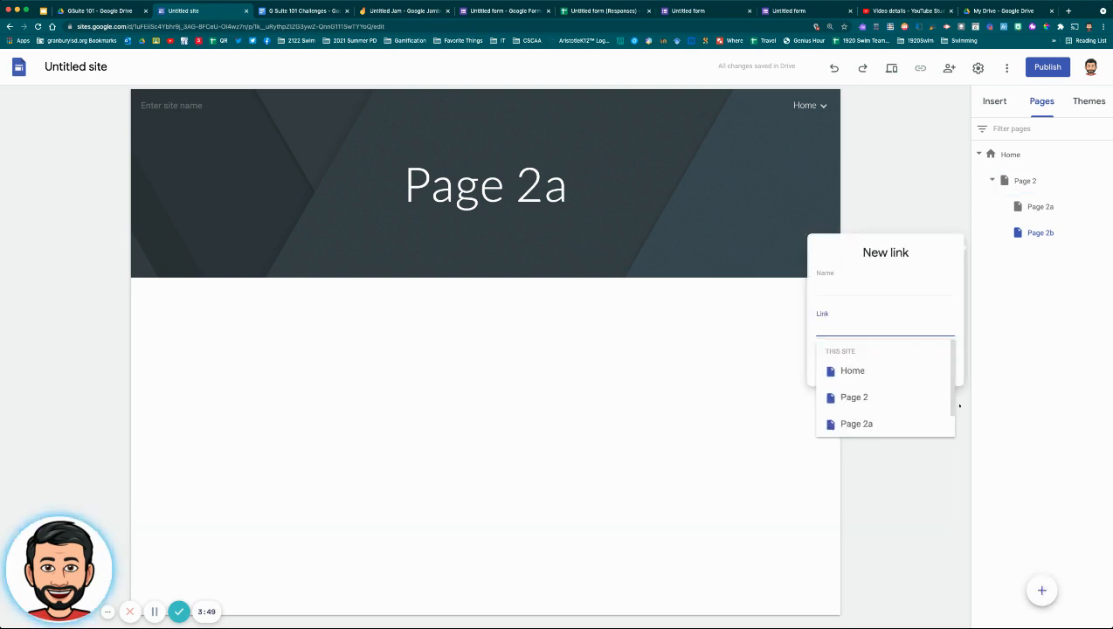
left_click(834, 286)
type("E")
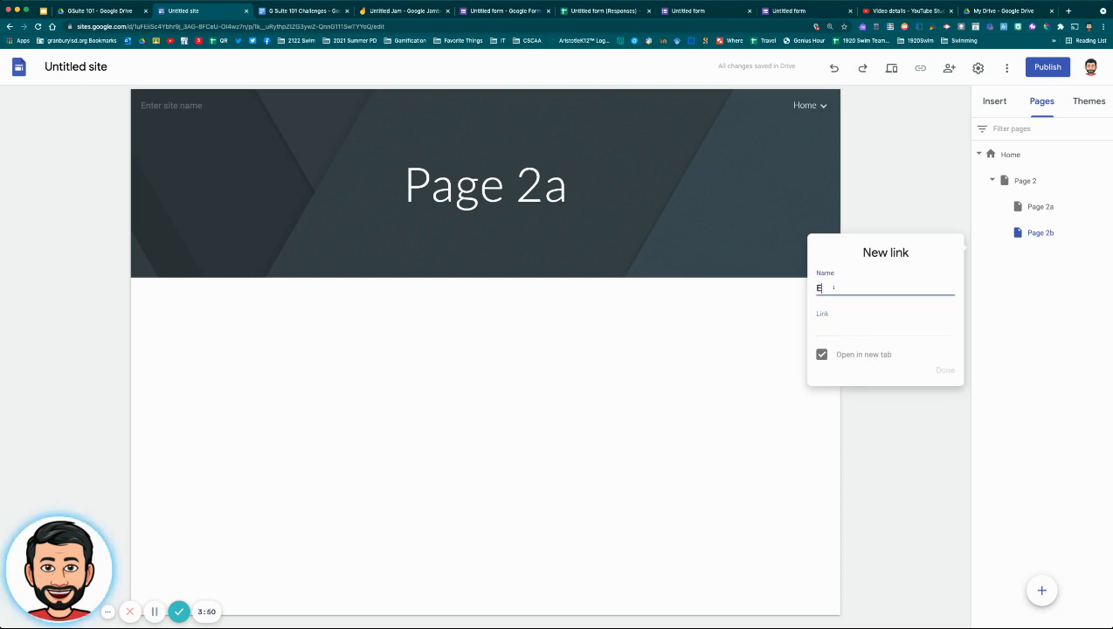
type("spn")
key("Tab")
type("e")
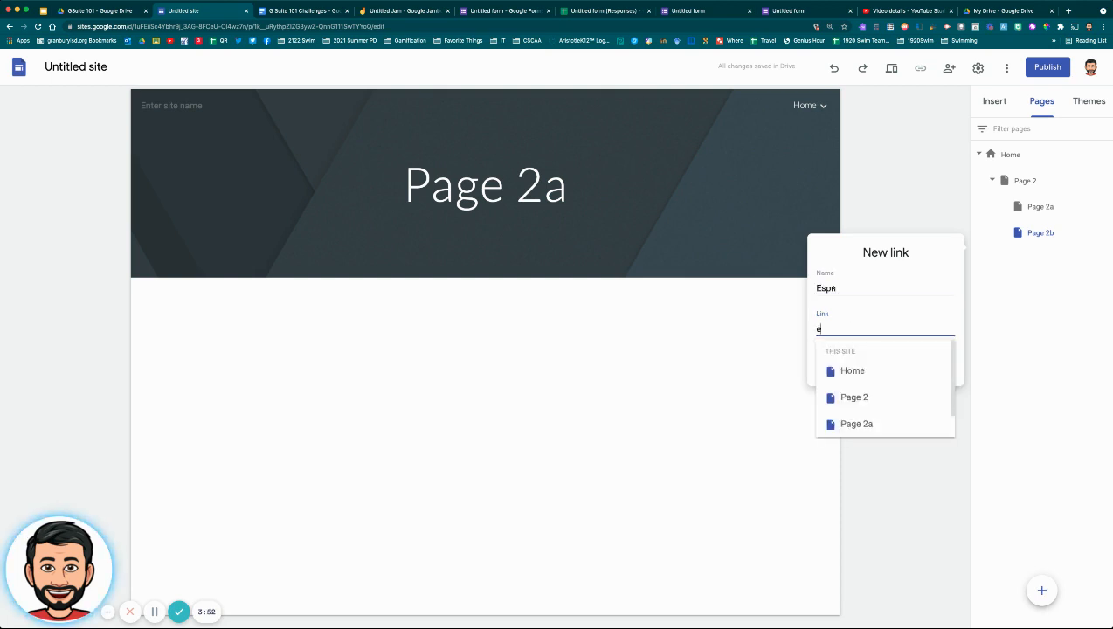
type("spn.com")
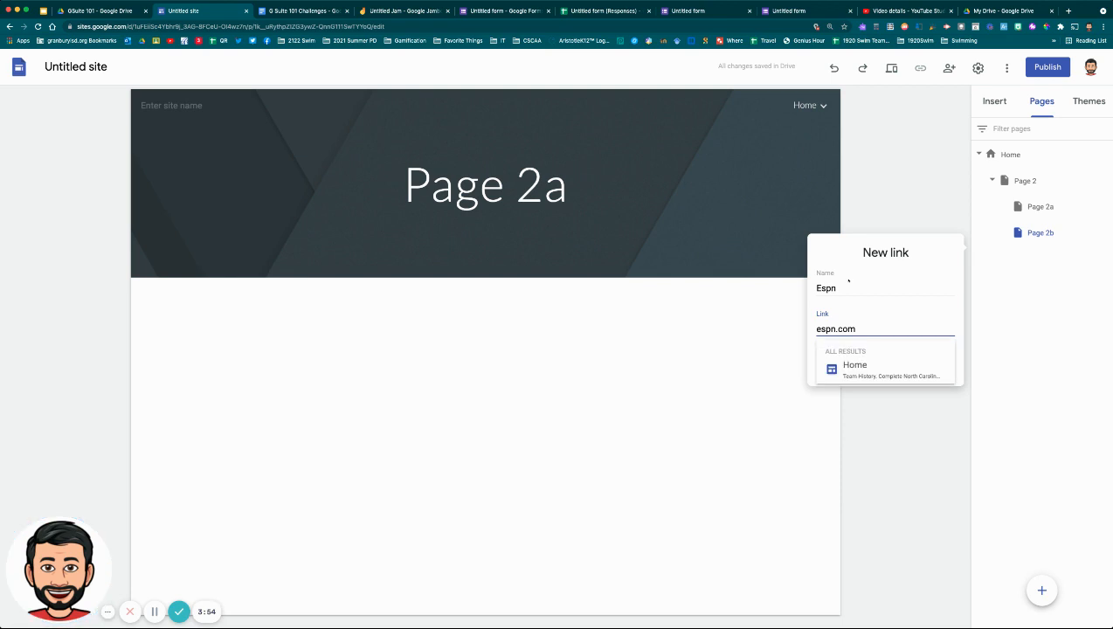
left_click(812, 346)
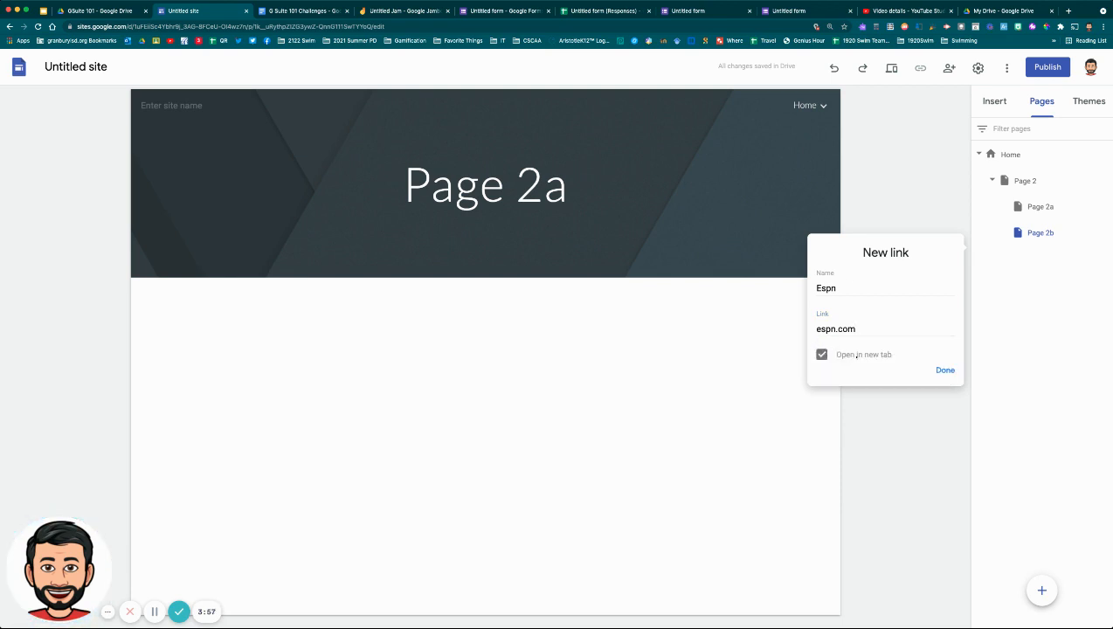
left_click(945, 369)
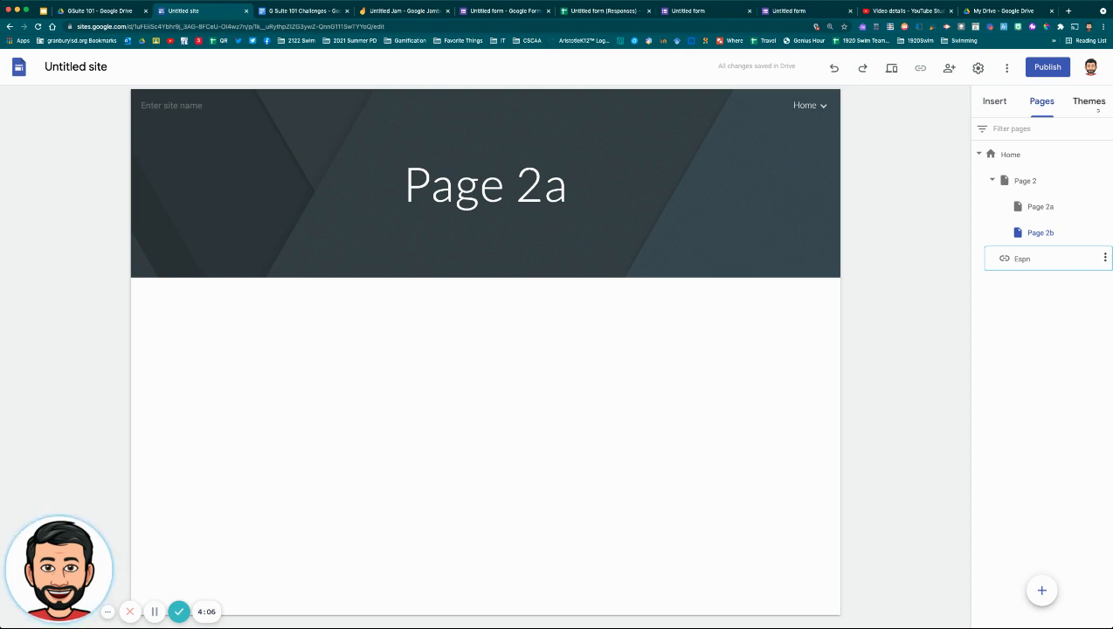
Try the Aristotle, Diplomat and Vision themes on the site in turn
left_click(1092, 101)
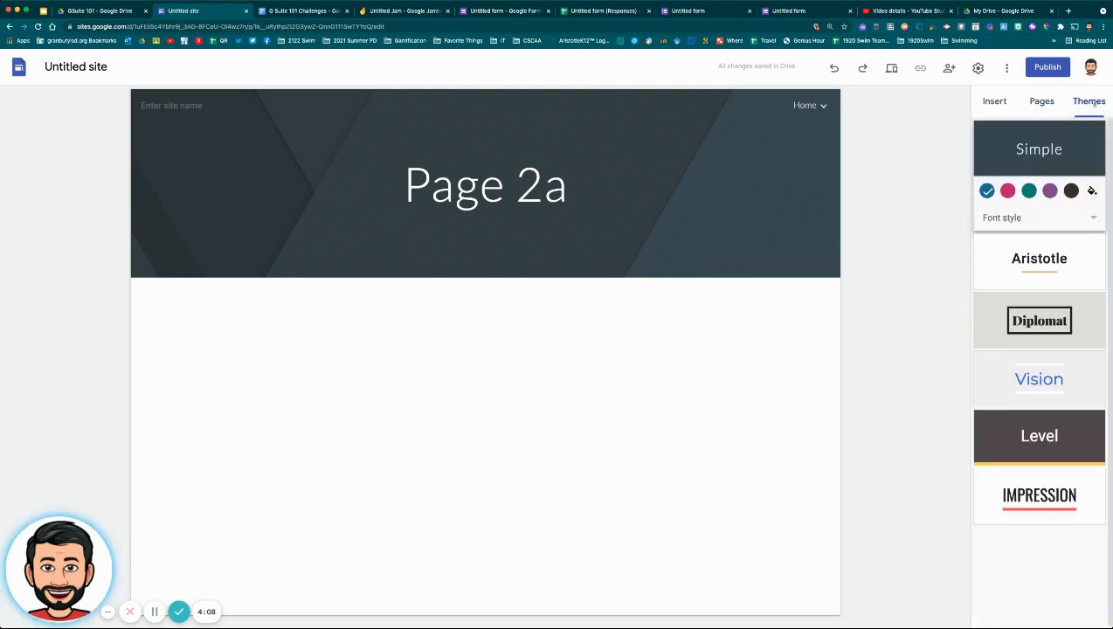
left_click(1022, 258)
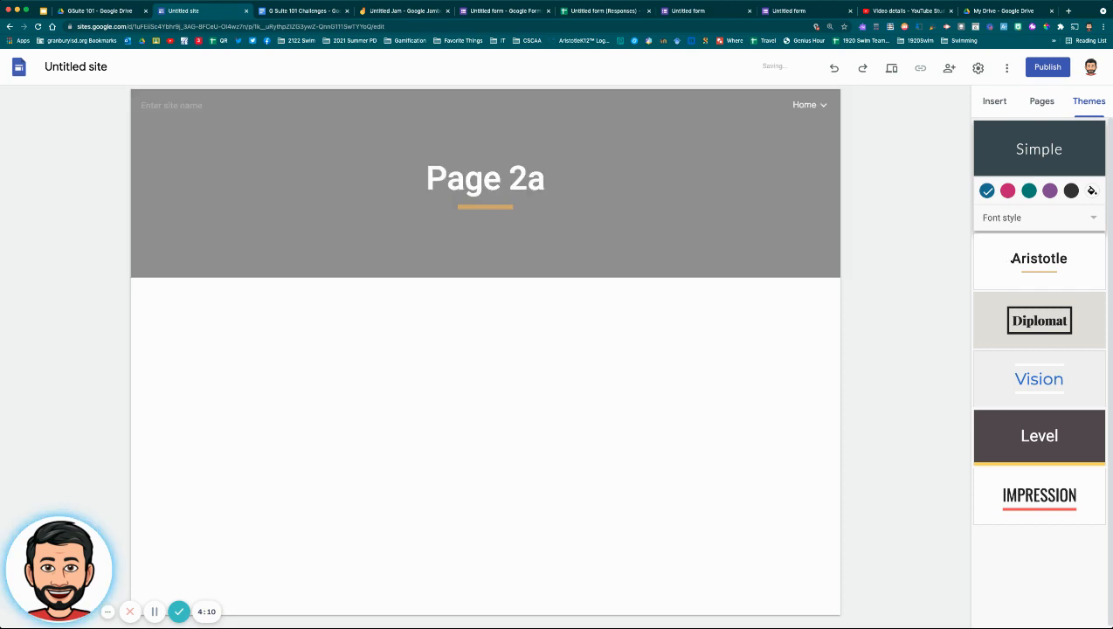
left_click(1040, 321)
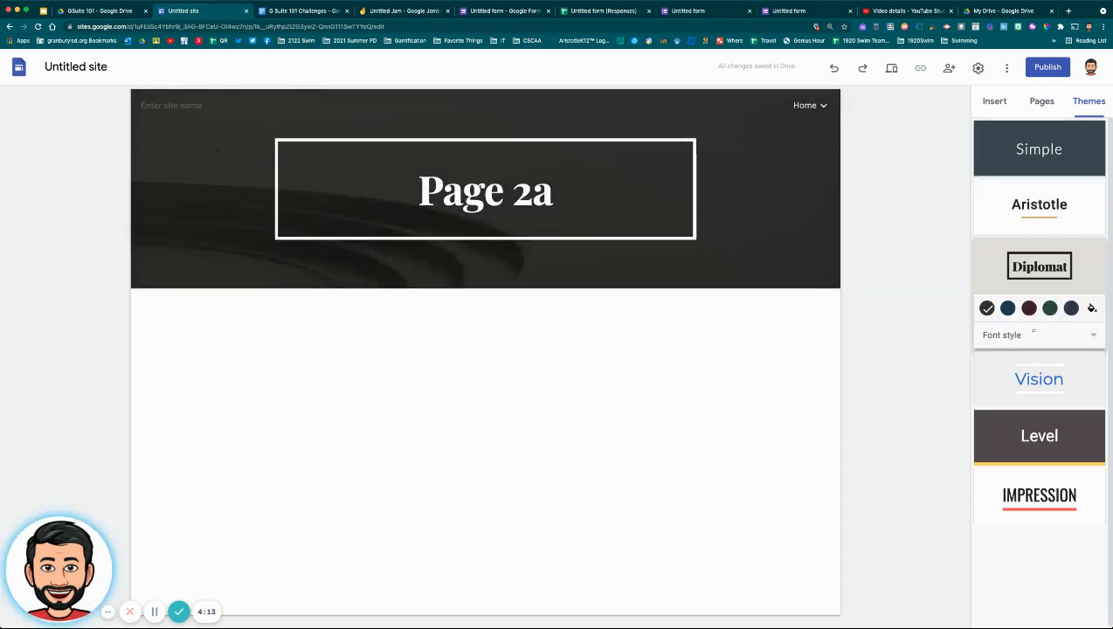
left_click(1025, 390)
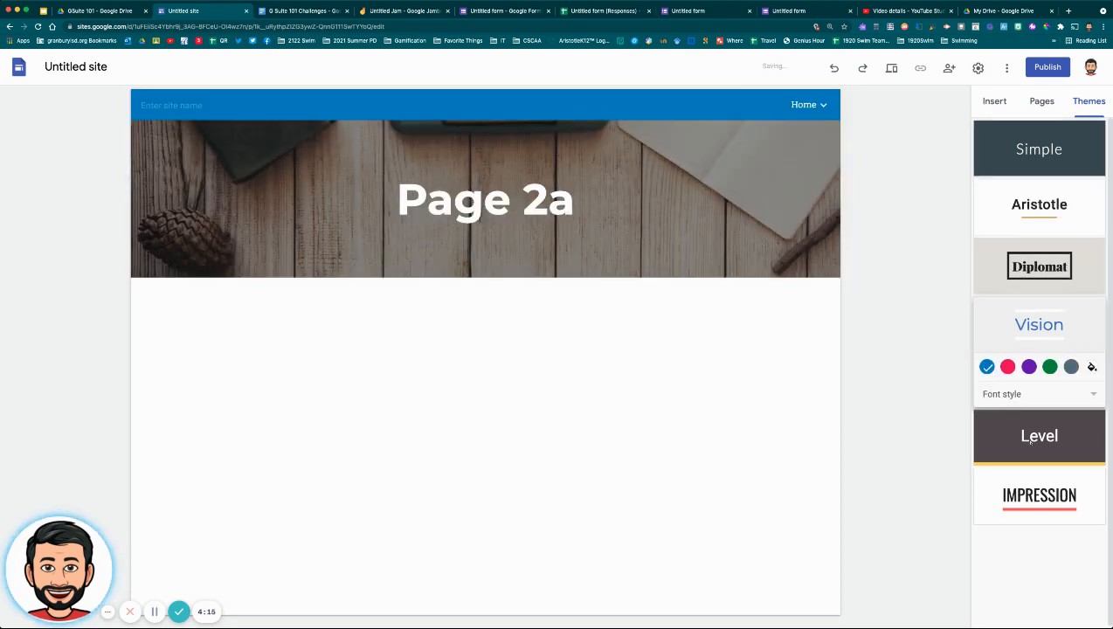
Apply the Level theme to the site with the pink accent color and a different font style
left_click(1031, 448)
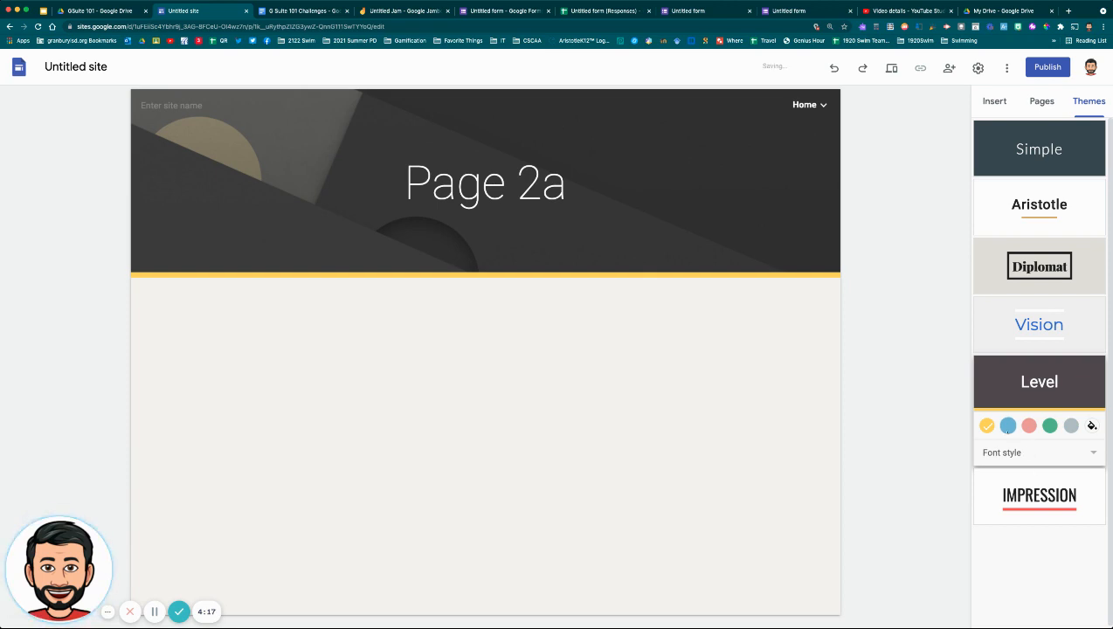
left_click(1007, 425)
left_click(1031, 426)
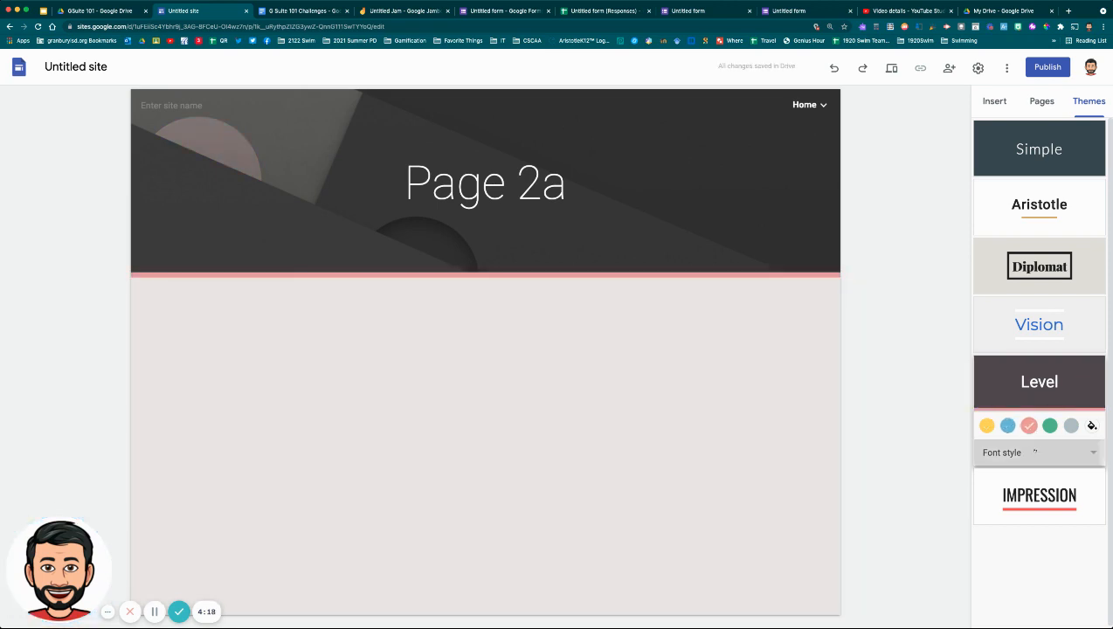
left_click(1026, 452)
left_click(1026, 483)
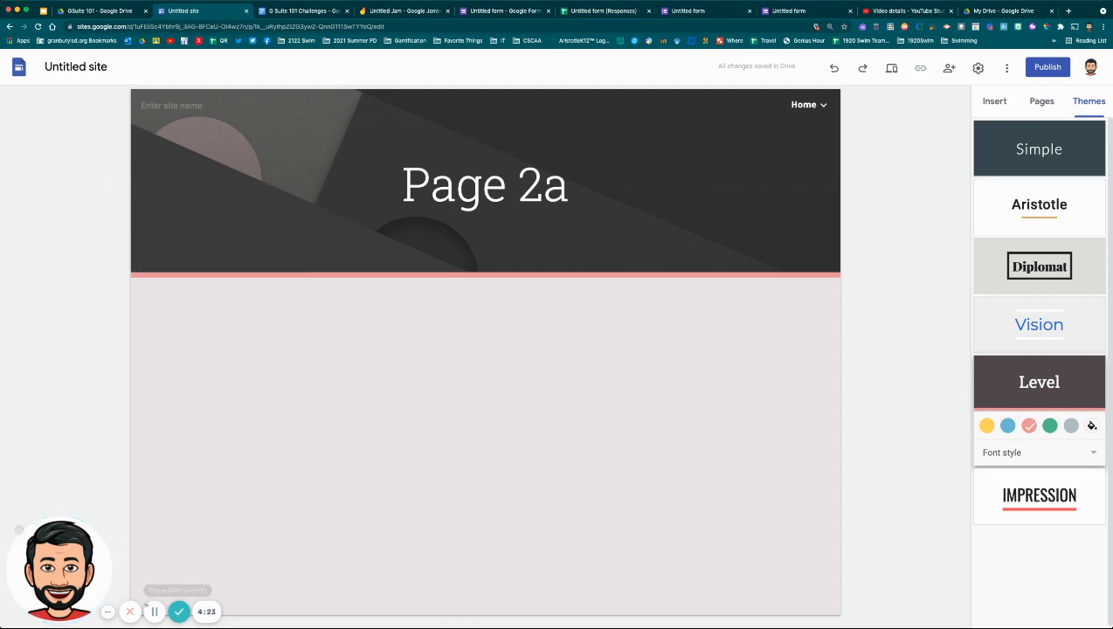
left_click(153, 612)
left_click(153, 611)
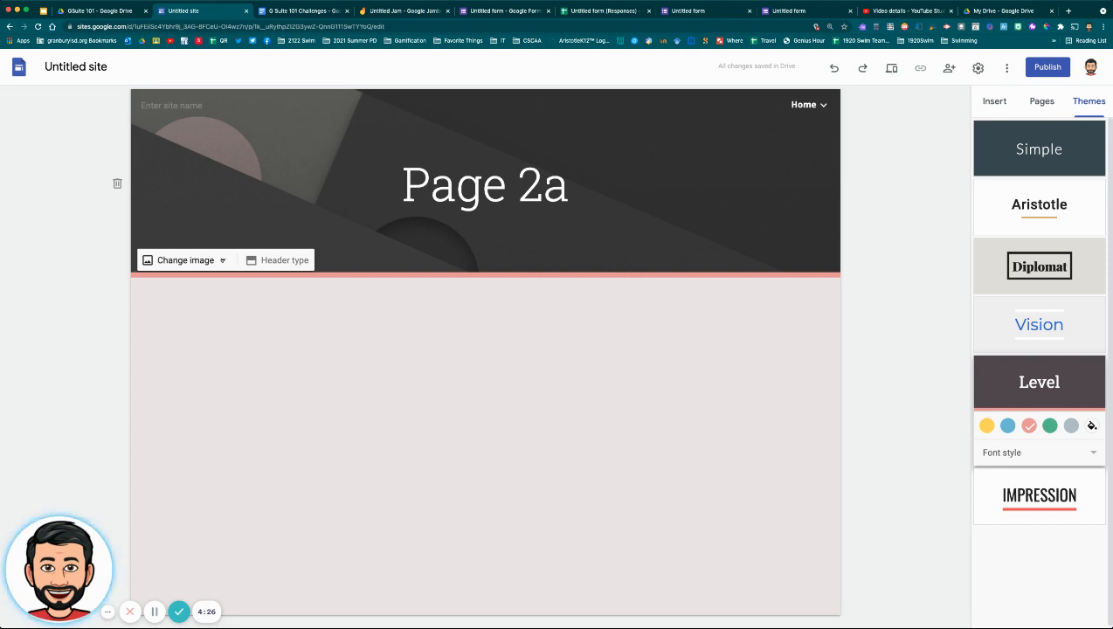
Replace the Page 2b header image with the first picture from an image search for "peppa pig"
left_click(223, 261)
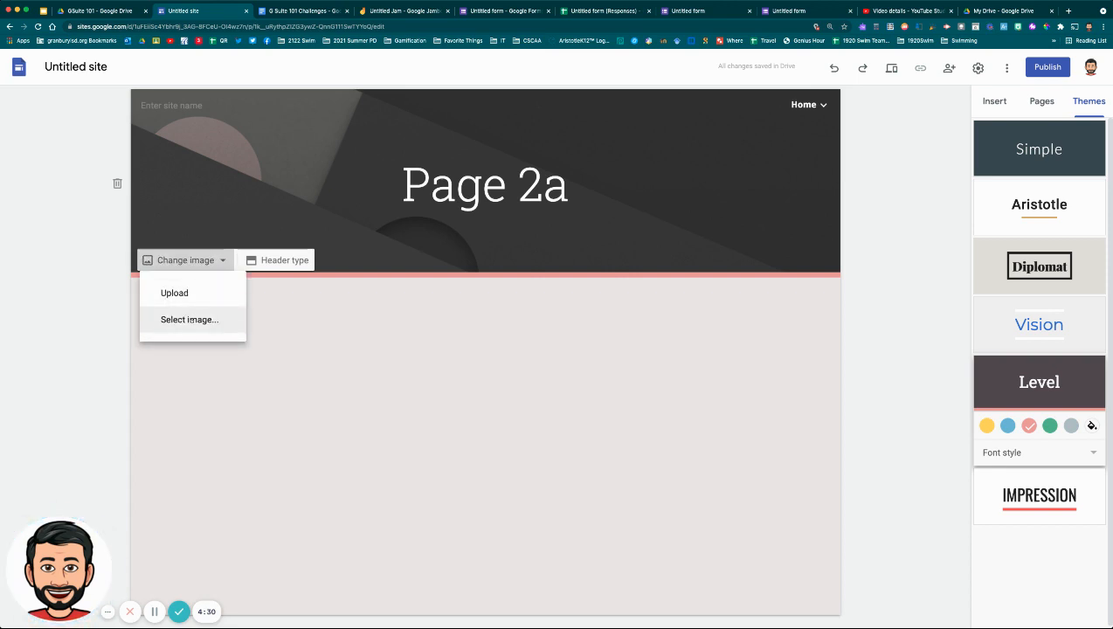
left_click(190, 320)
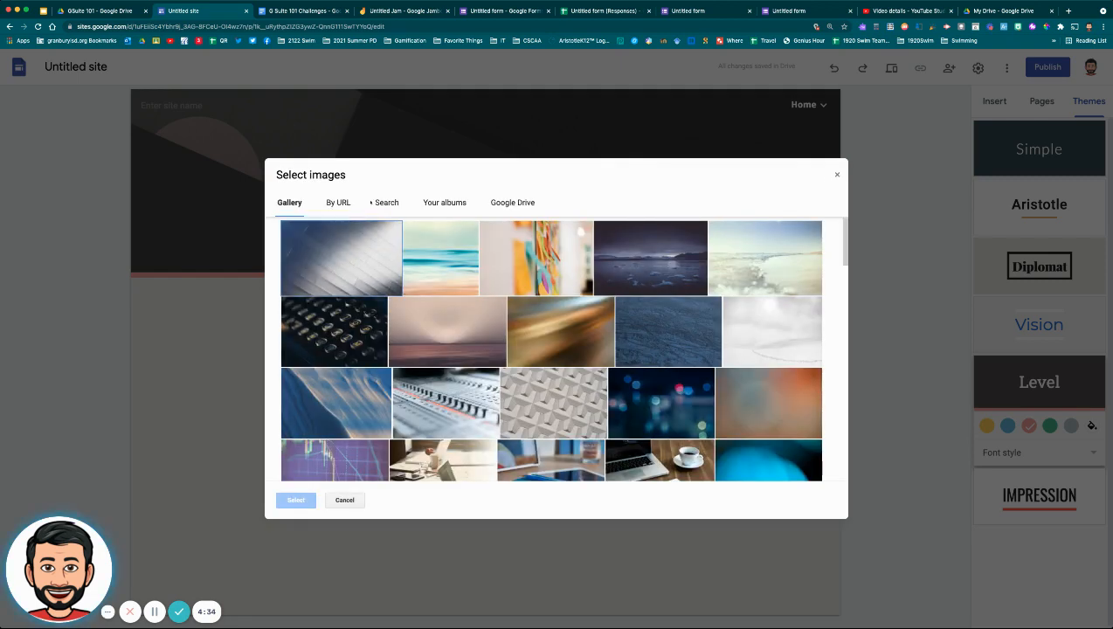
left_click(436, 251)
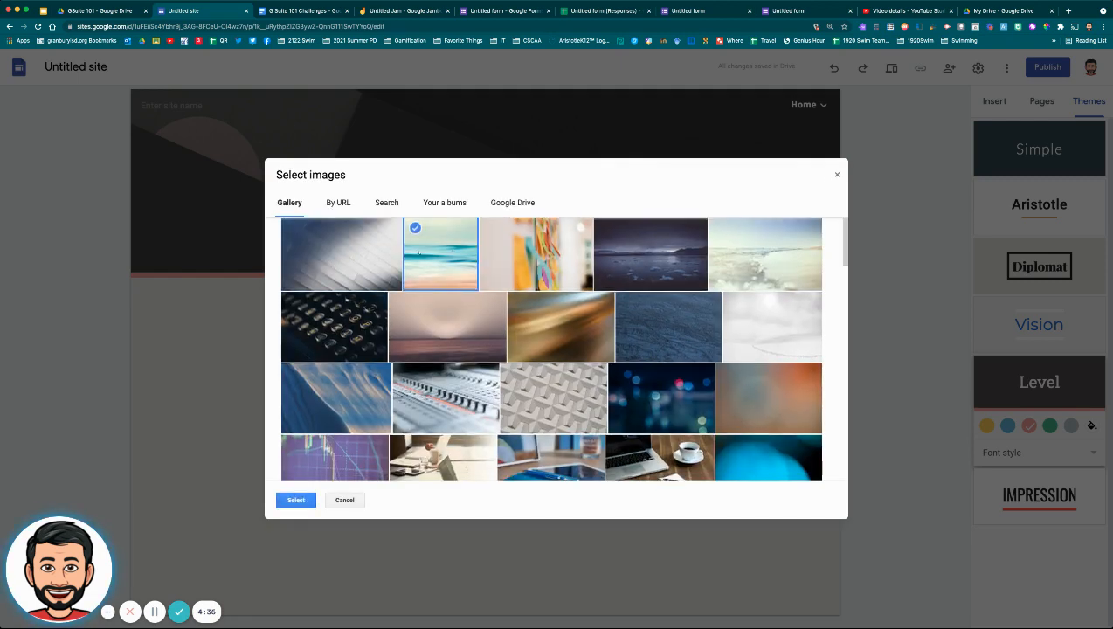
left_click(384, 205)
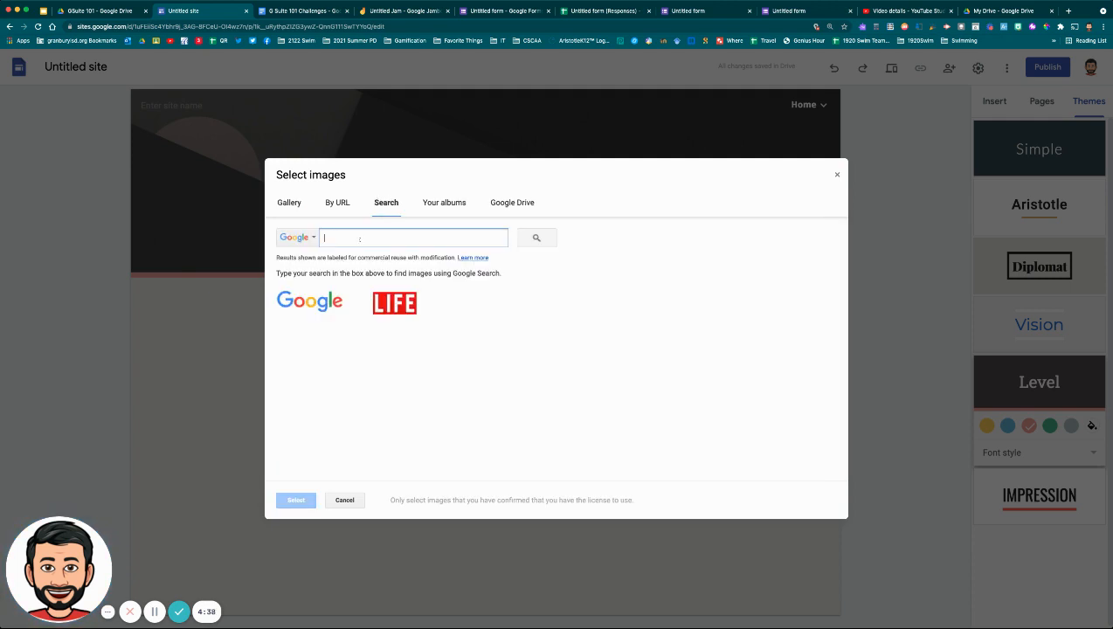
type("peppa pig")
key("Return")
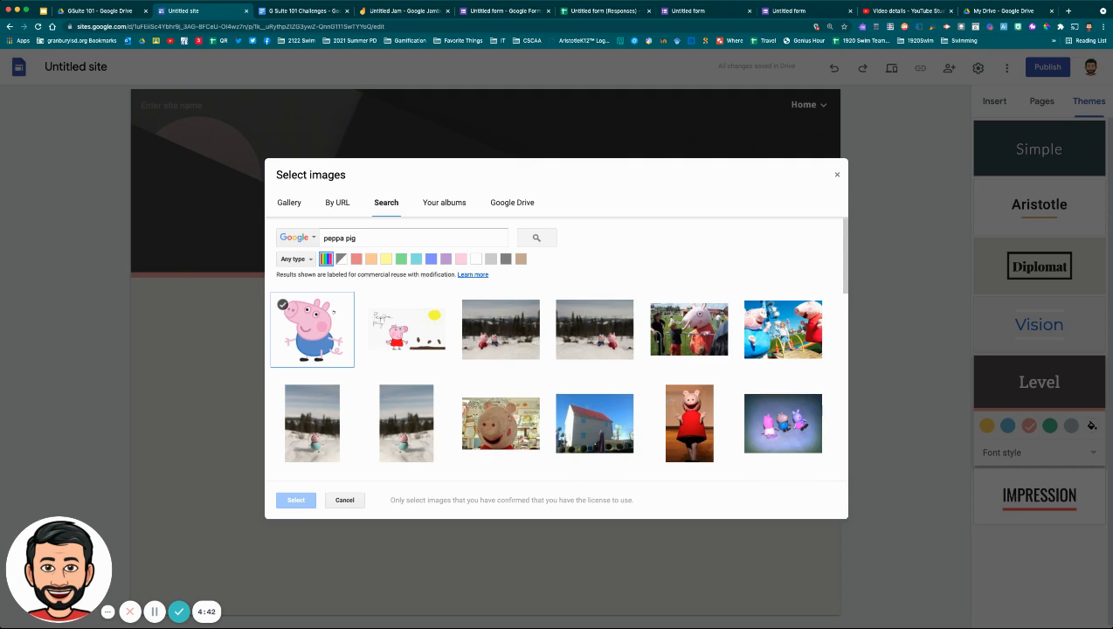
left_click(312, 332)
left_click(297, 498)
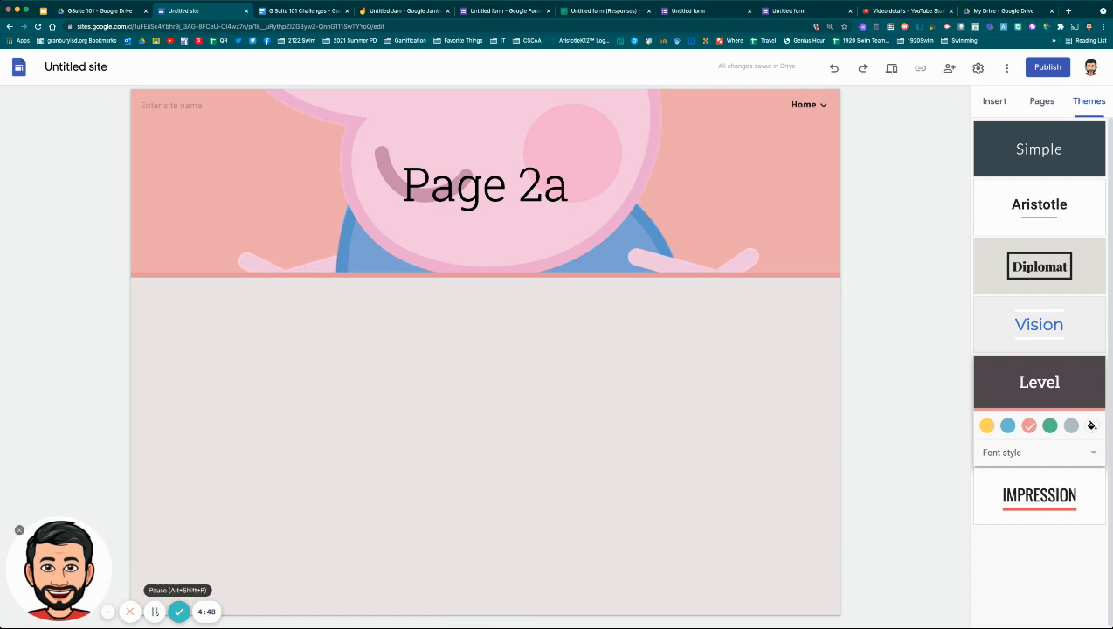
Try the Cover and Title only header types on Page 2b, and set the header to Large banner
left_click(331, 257)
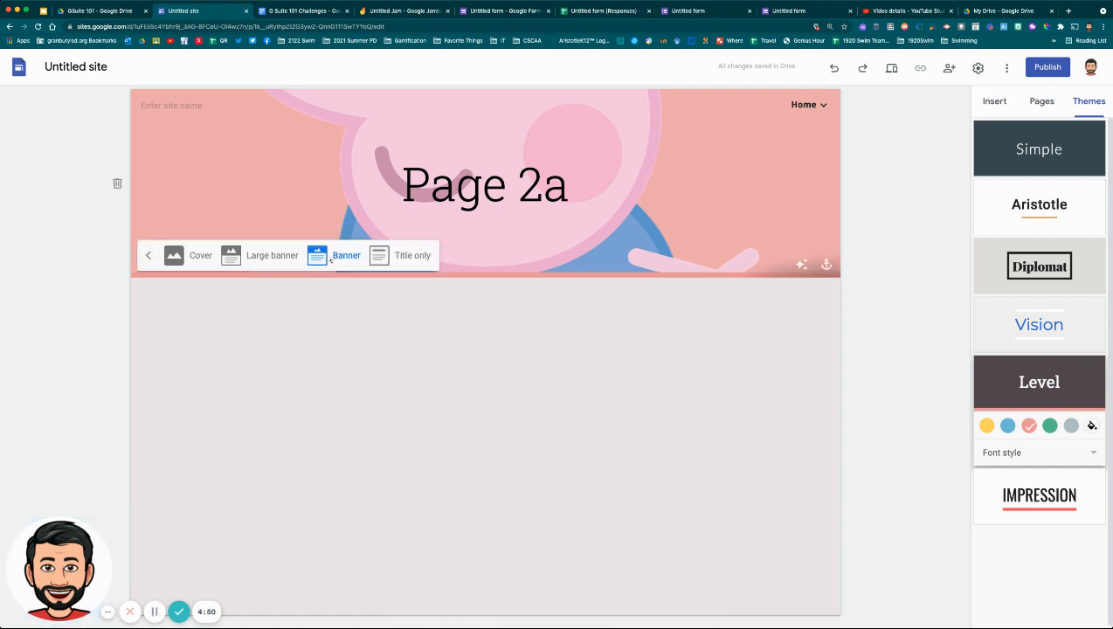
left_click(173, 255)
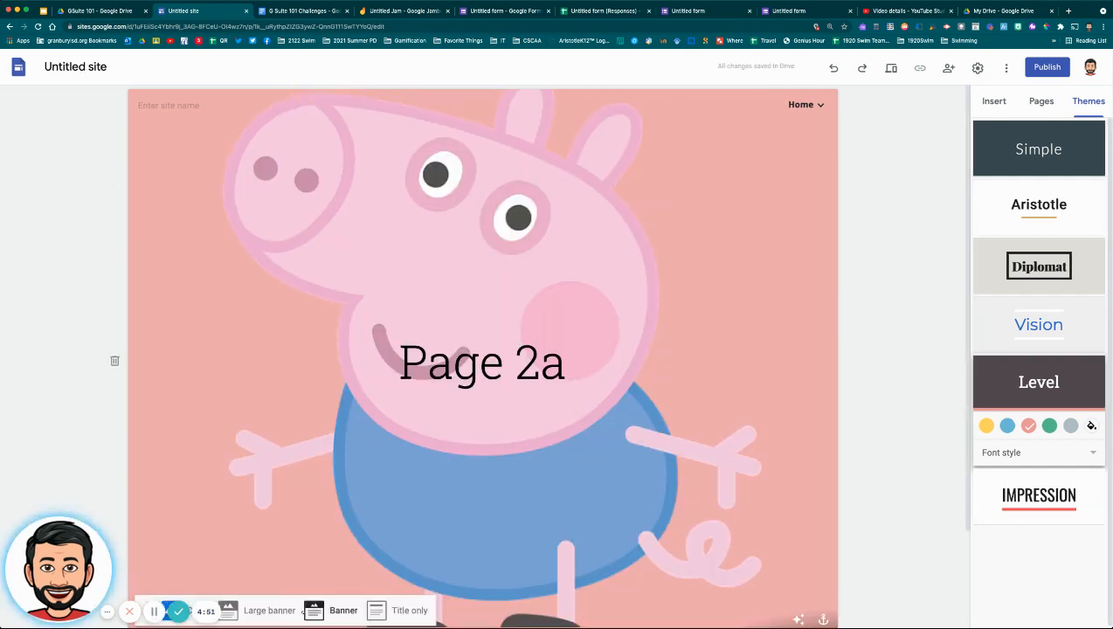
left_click(262, 609)
left_click(339, 301)
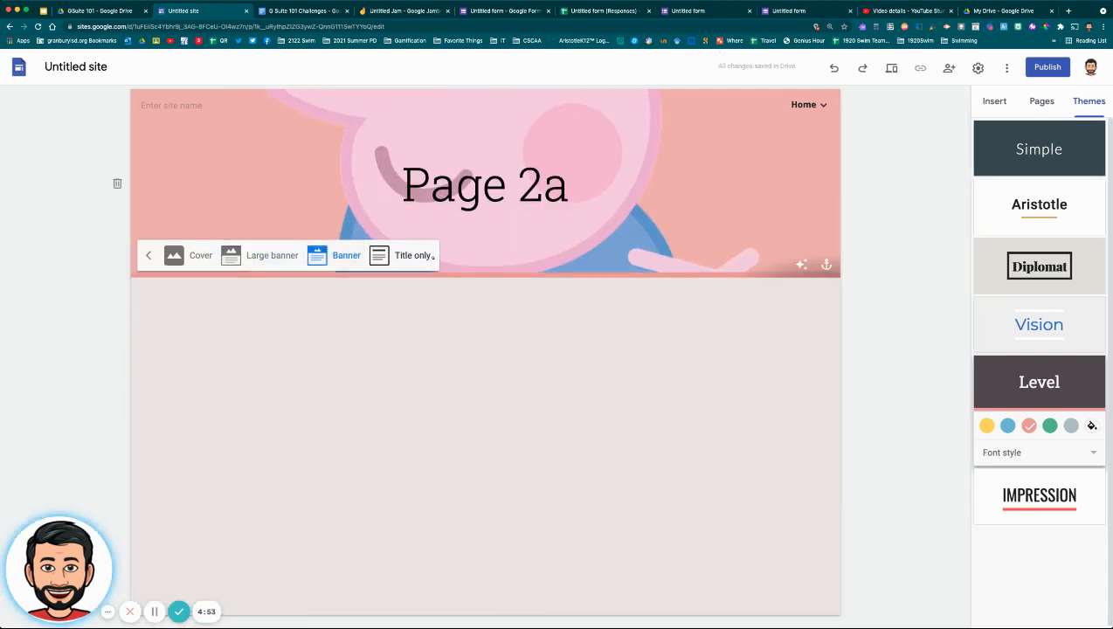
left_click(410, 253)
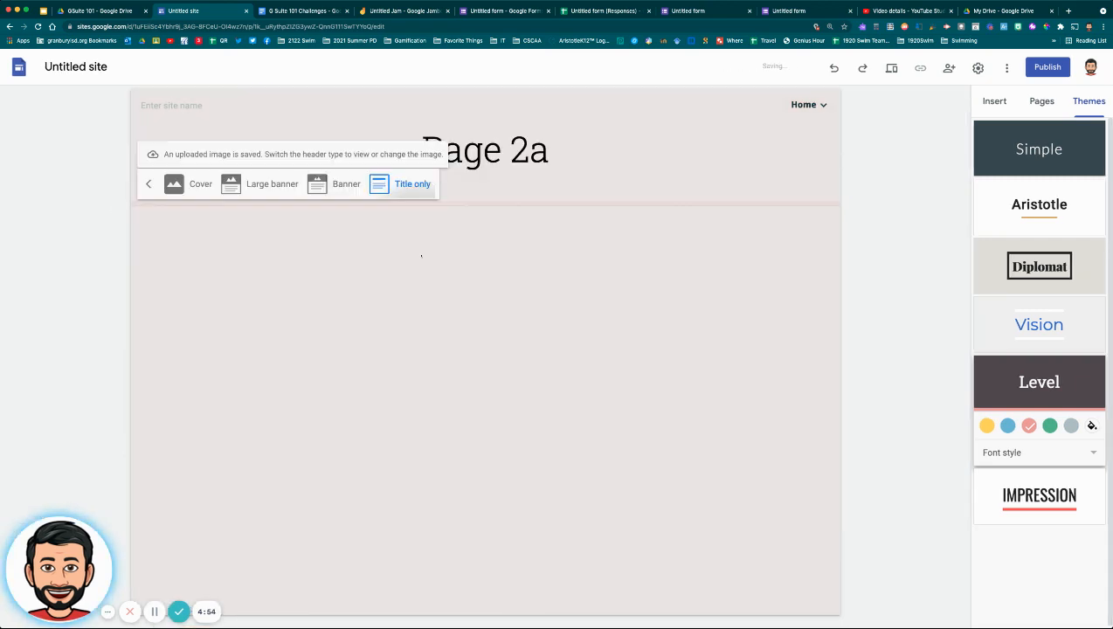
left_click(231, 185)
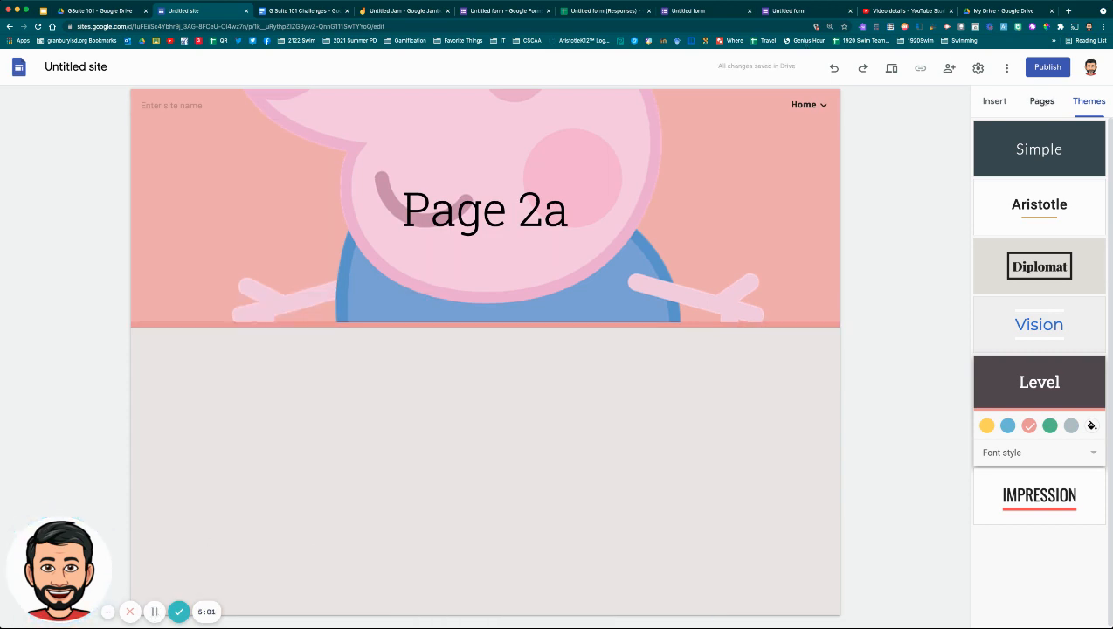
Open Page 2a, rename the site document "Name" and use the same text as the site name in the header
left_click(1041, 101)
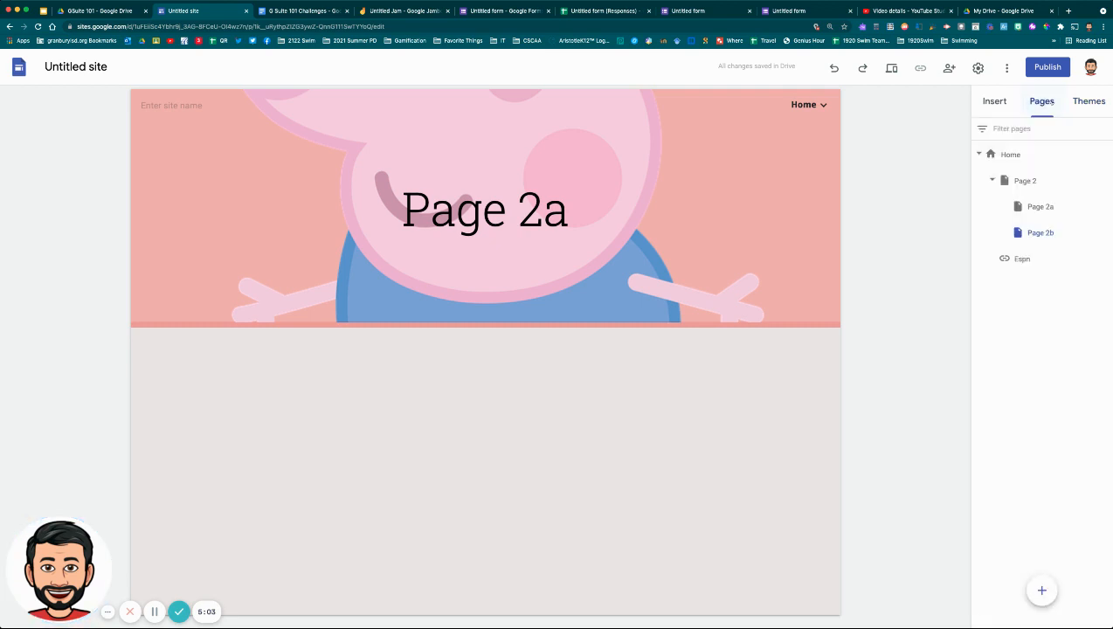
left_click(1038, 206)
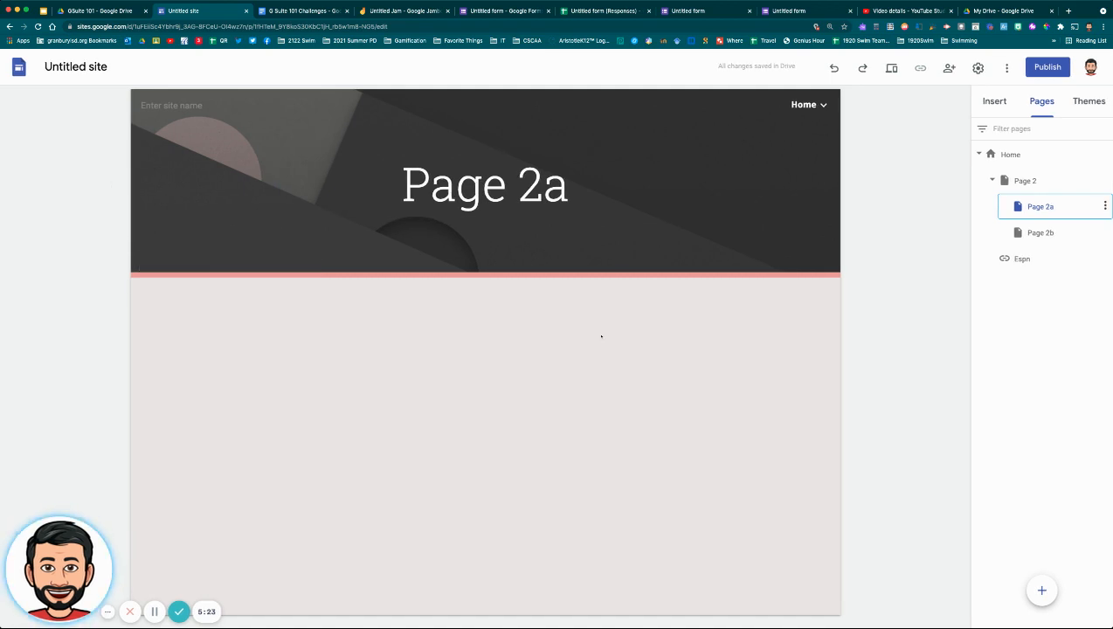
left_click(76, 67)
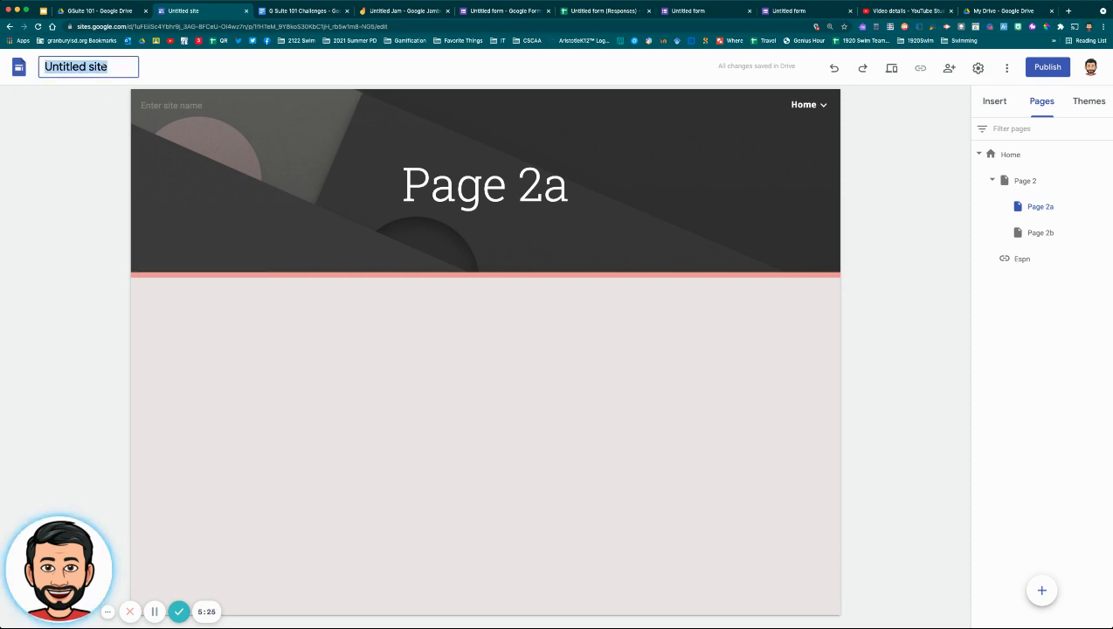
type("Name")
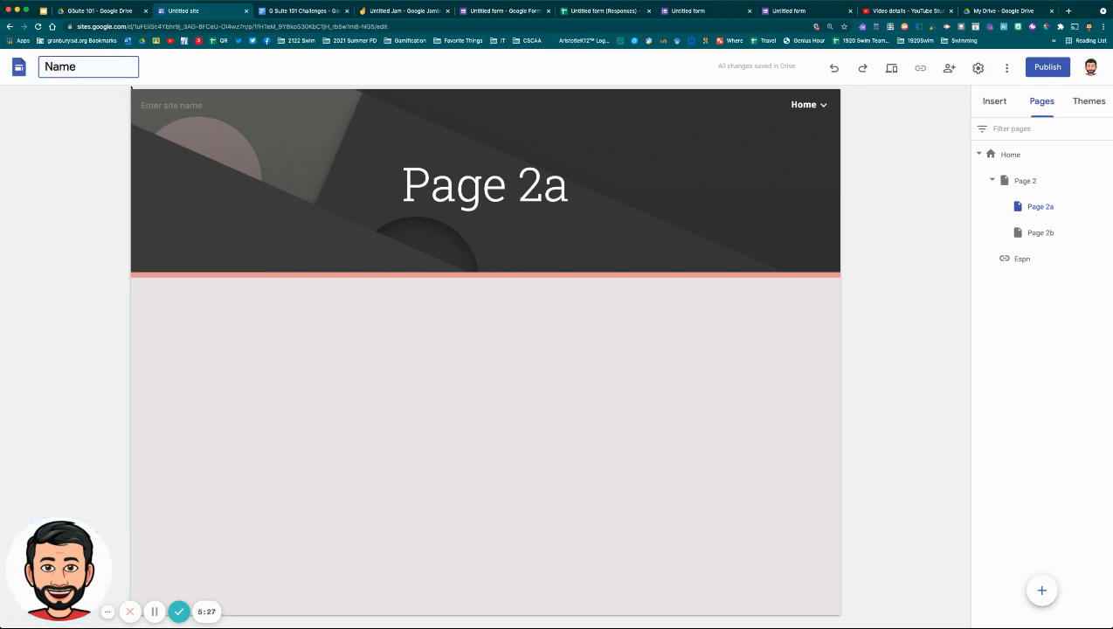
left_click(144, 104)
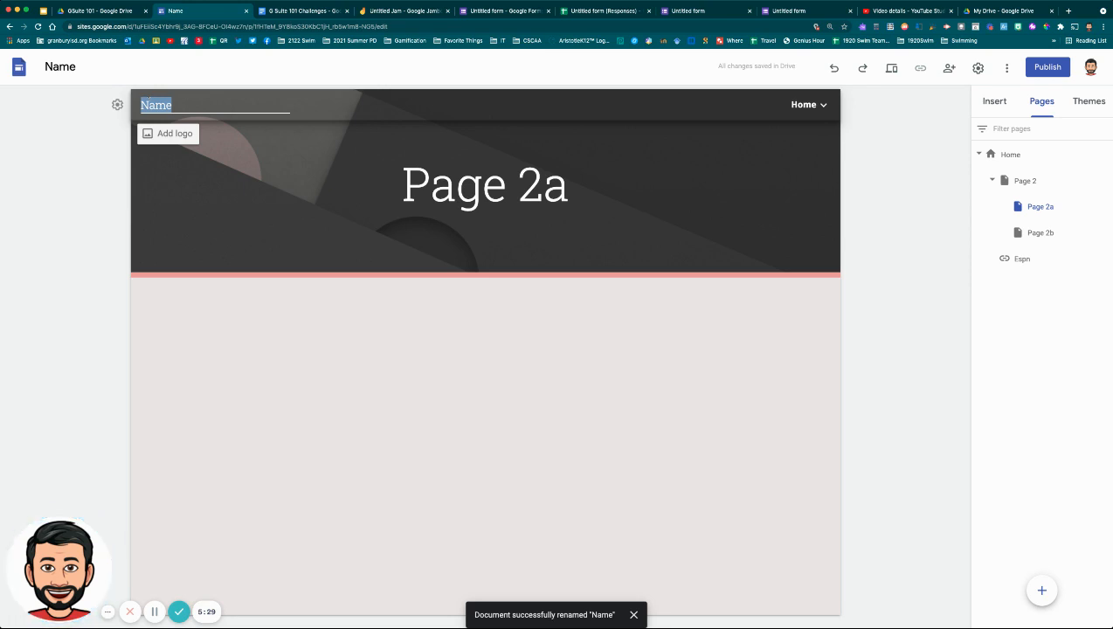
left_click(327, 174)
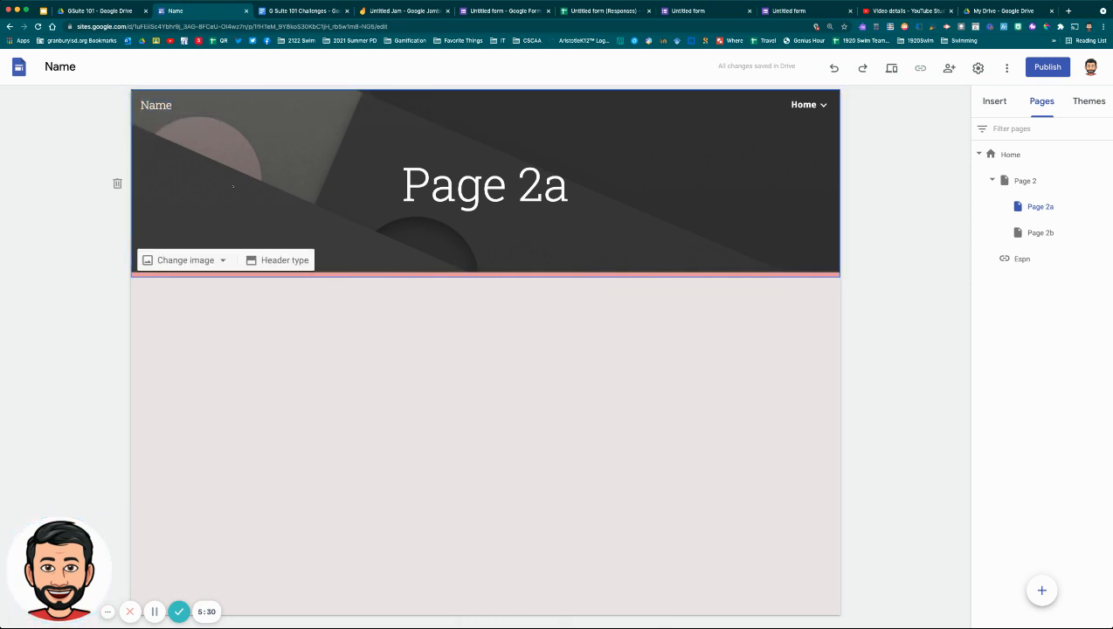
In the site's publish settings, manage who can view it and limit the draft link to Granbury Independent School District
left_click(1041, 76)
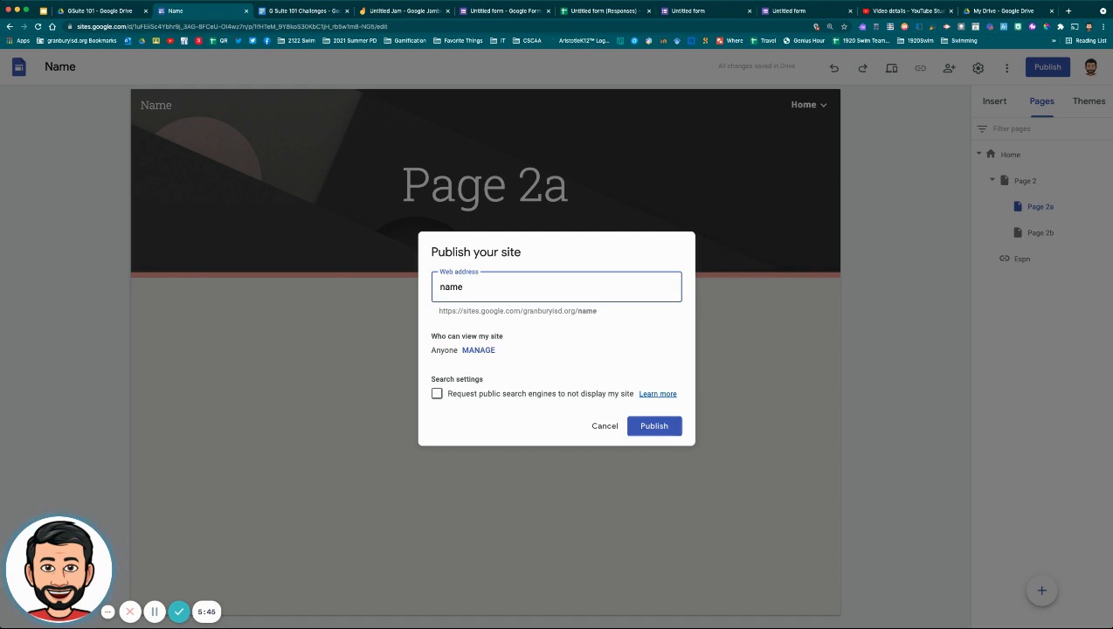
left_click_drag(578, 310, 438, 310)
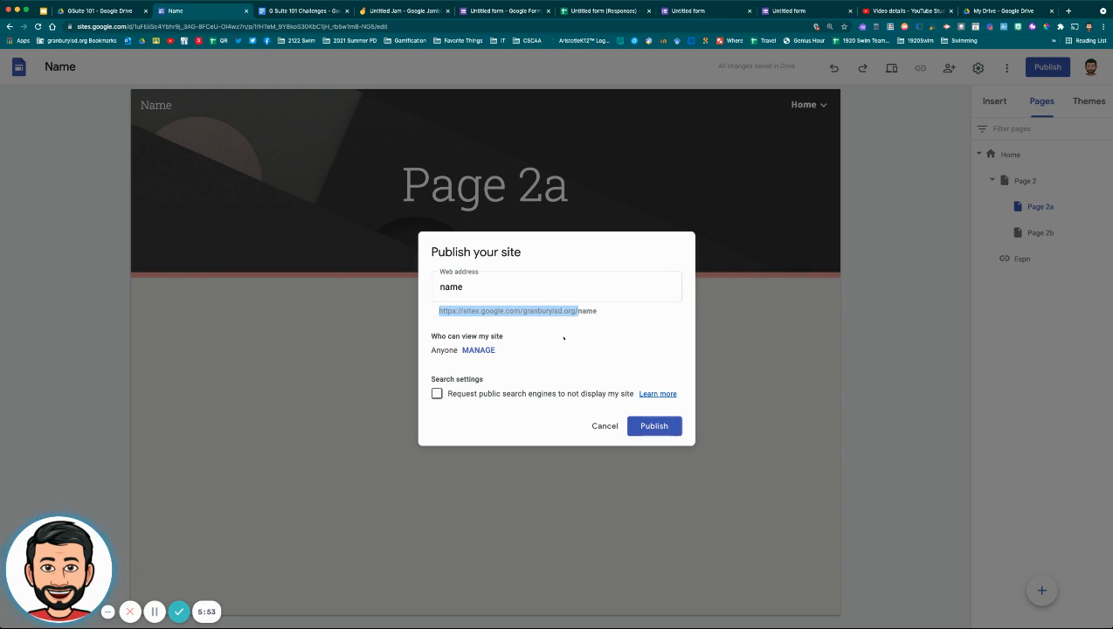
triple_click(480, 336)
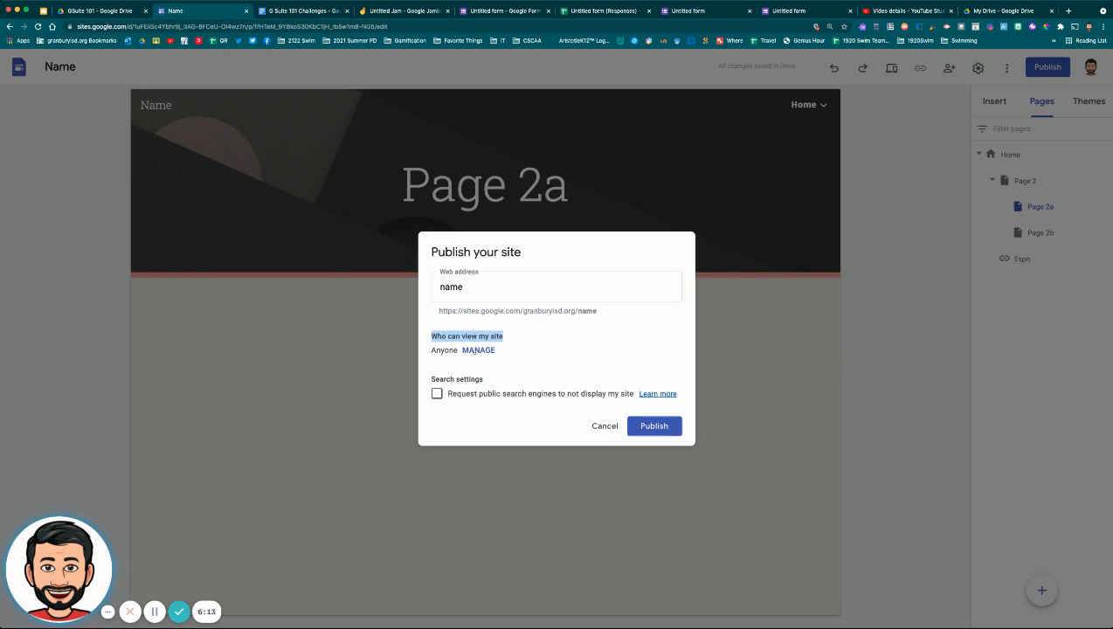
left_click(477, 351)
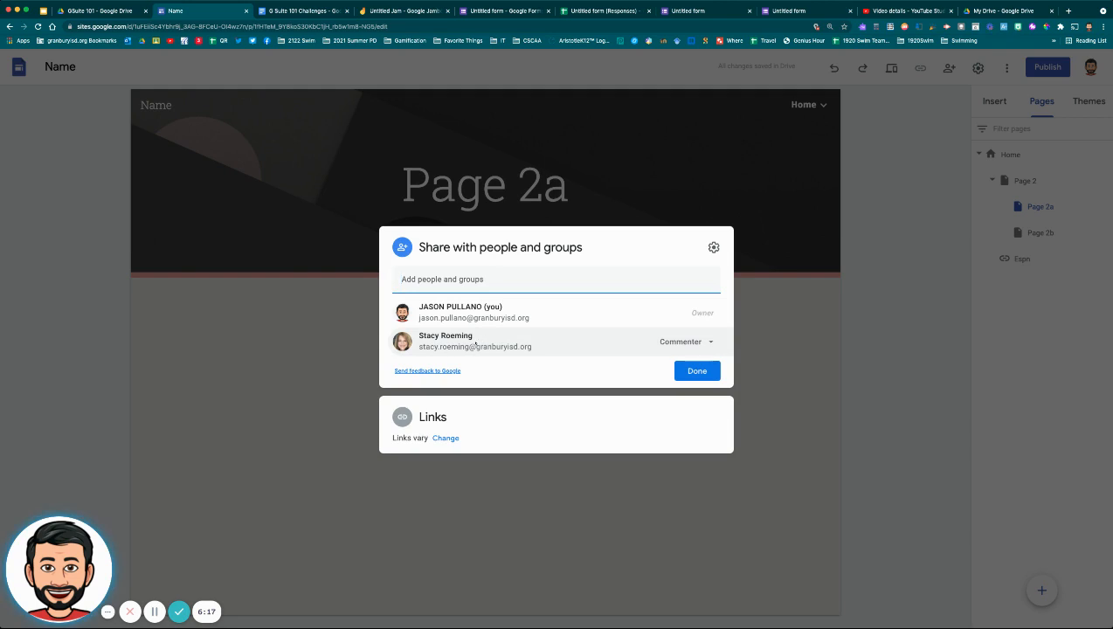
left_click(445, 439)
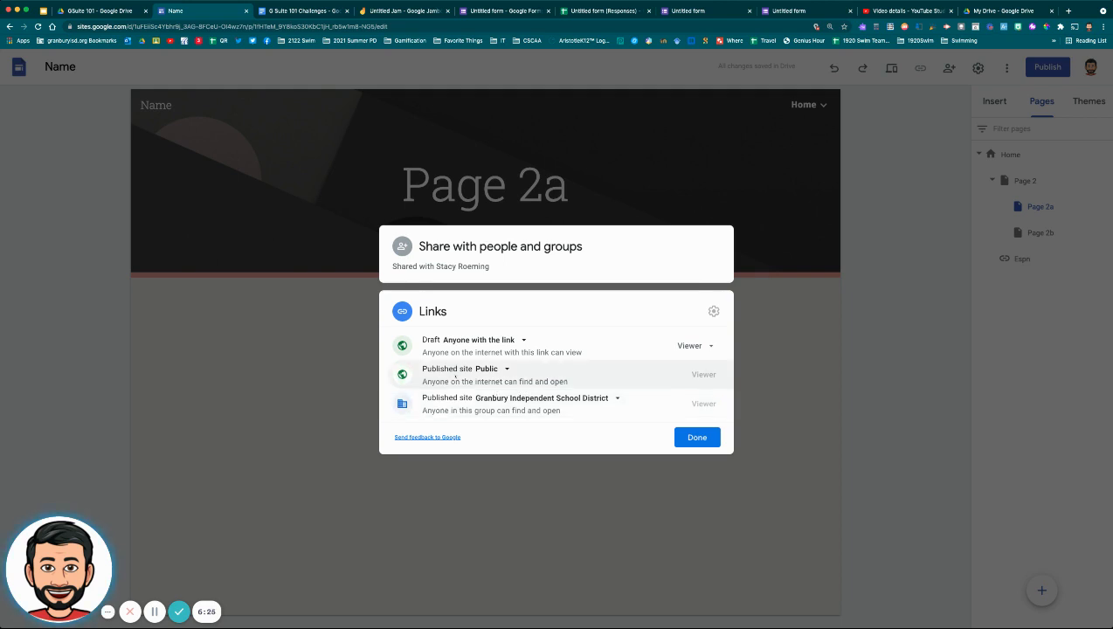
left_click(490, 370)
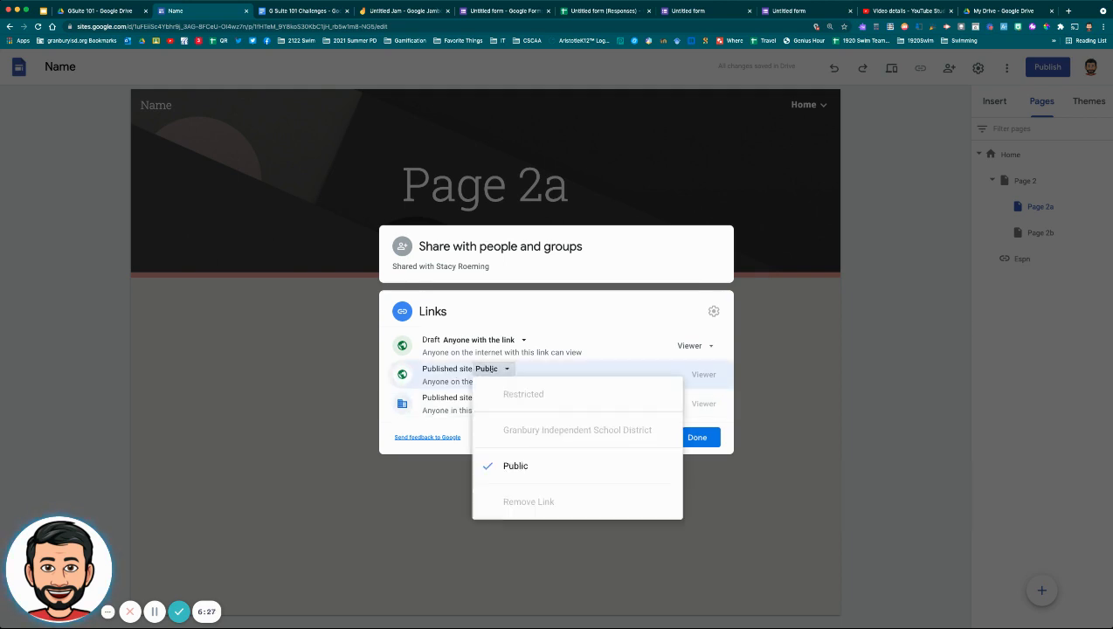
left_click(490, 369)
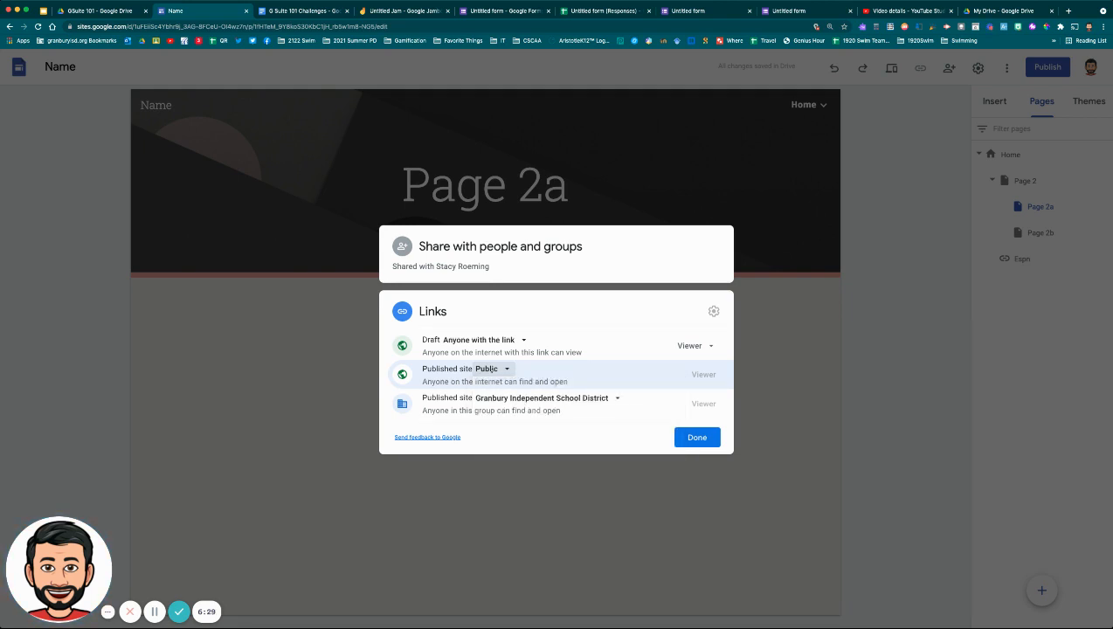
left_click(481, 340)
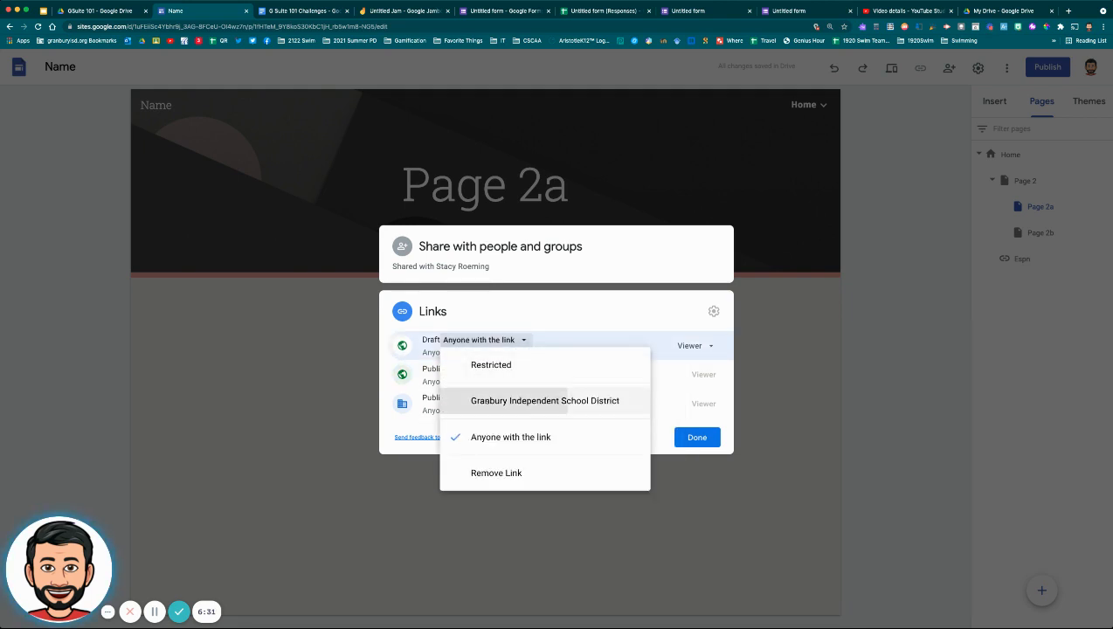
left_click(545, 400)
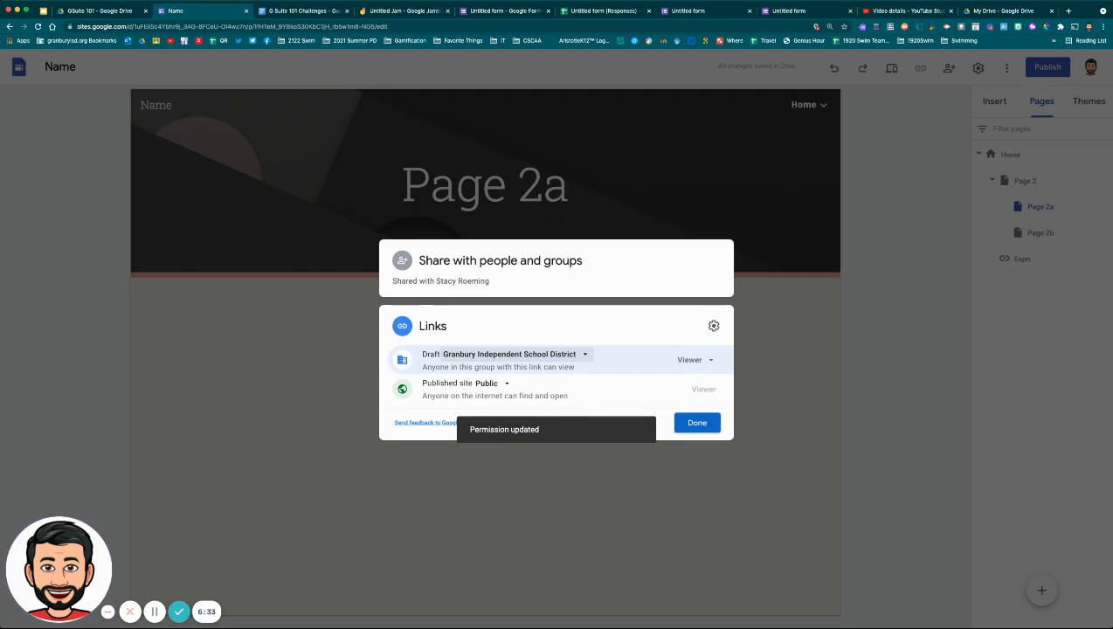
left_click(696, 422)
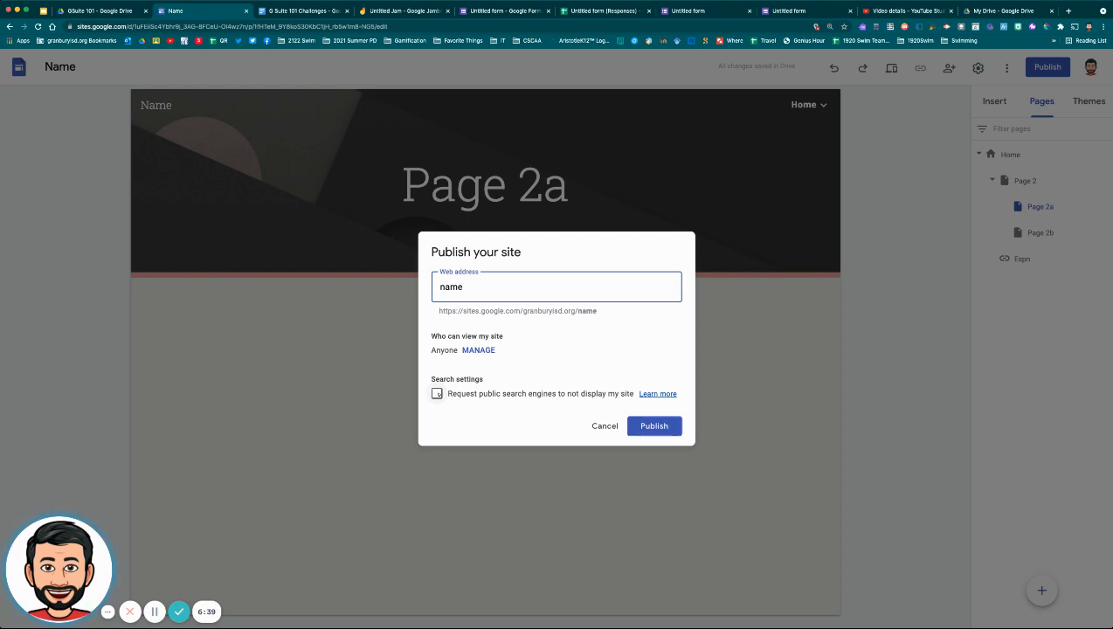
Request that public search engines not display the site, and publish it with the web address "name"
left_click(438, 394)
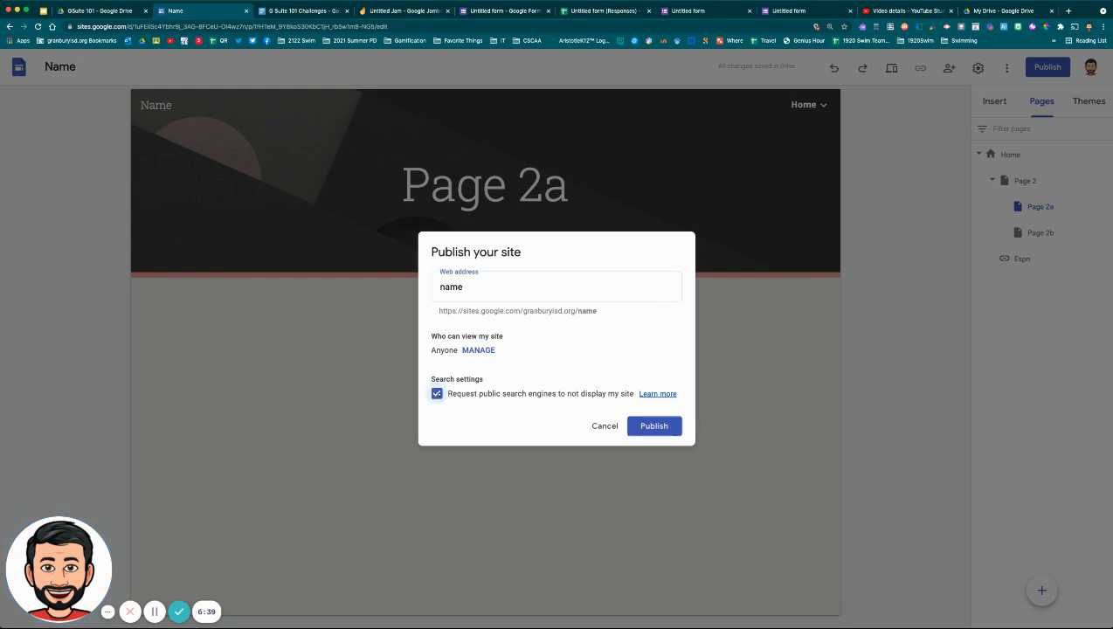
left_click(654, 426)
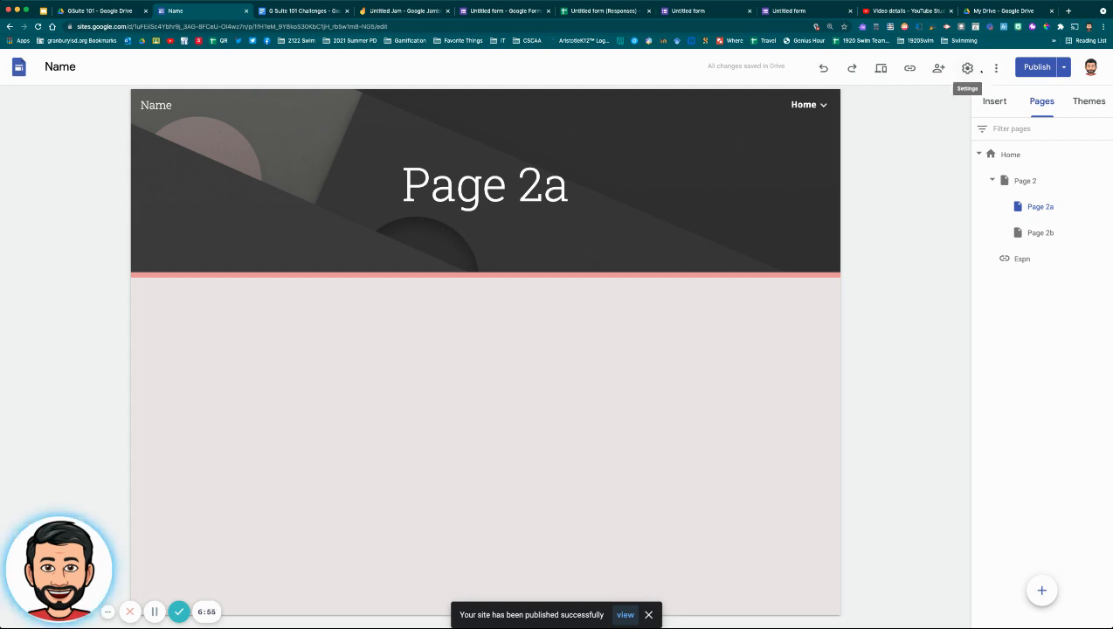
Copy the published site link for Page 2a, try opening it in a new browser tab, and close that tab
left_click(909, 67)
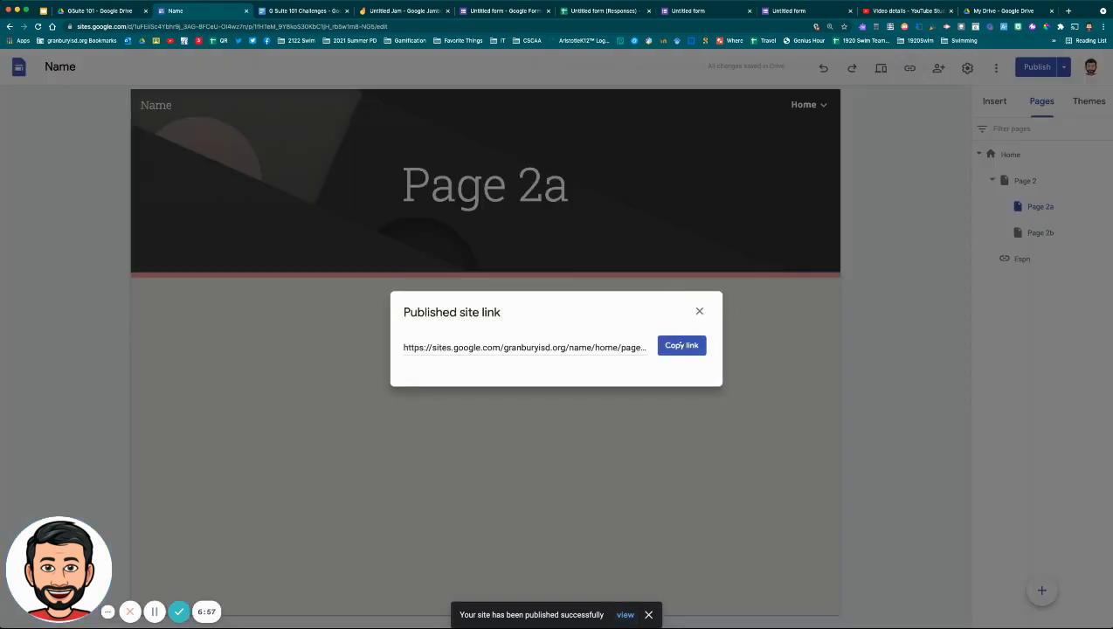
left_click(680, 346)
left_click(1068, 10)
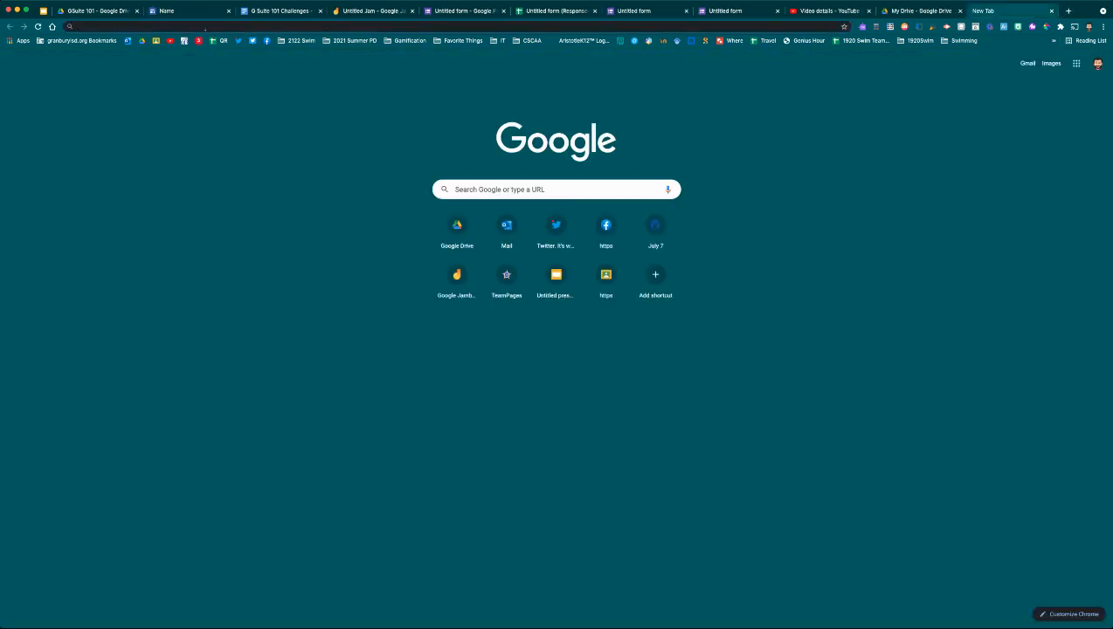
type("https://sites.google.com/granburyisd.org/name/home/page-2a")
key("Return")
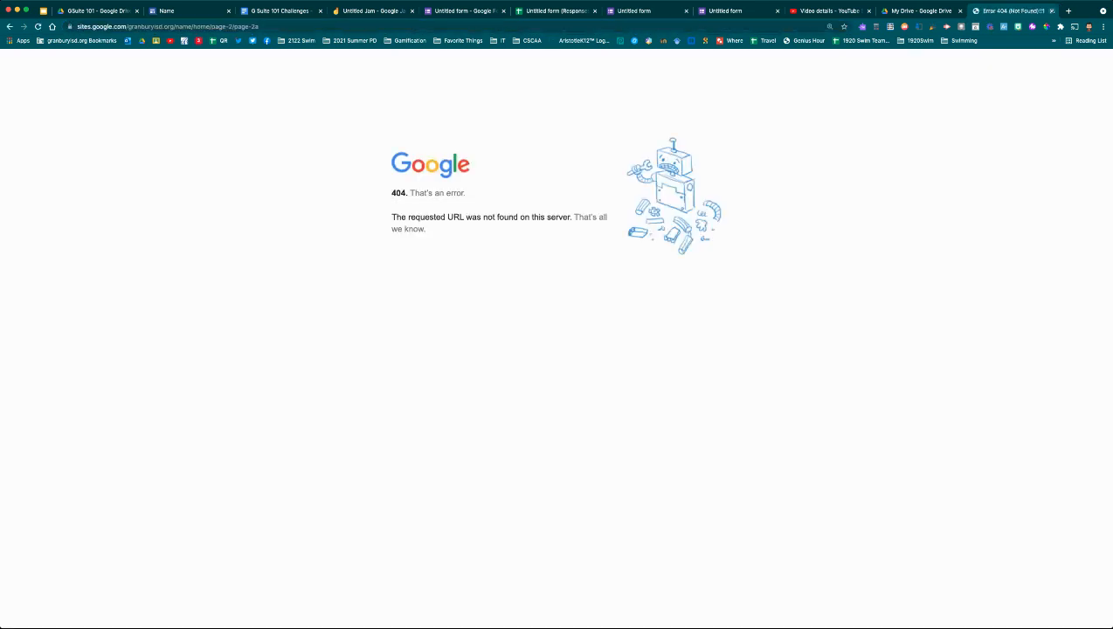
key("super+w")
Copy the published site link for Page 2a again from the site editor
left_click(909, 67)
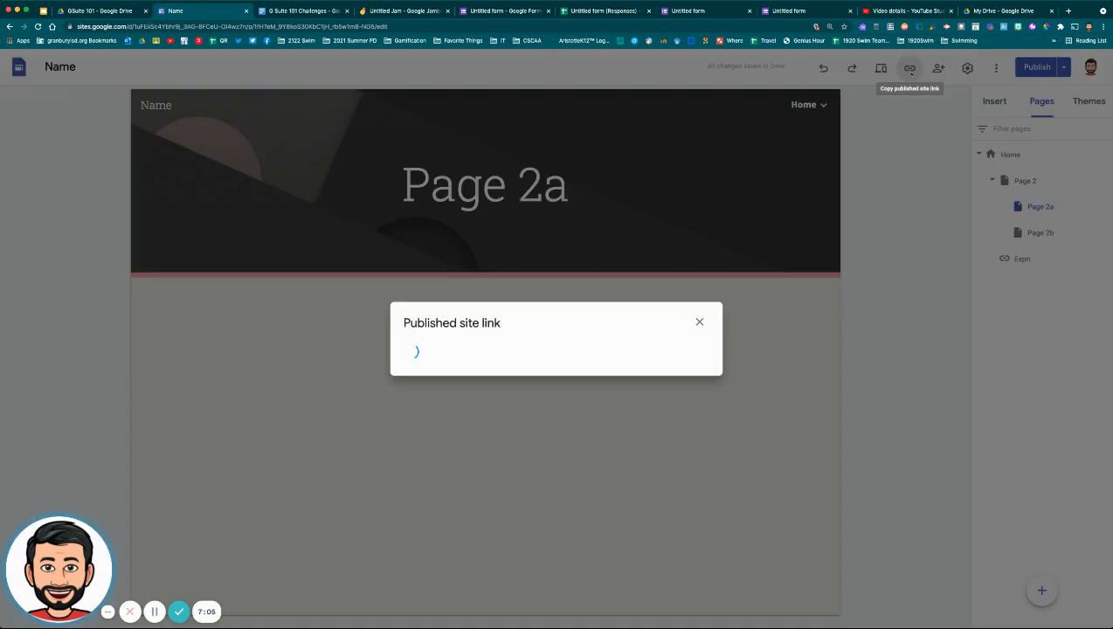
left_click(681, 346)
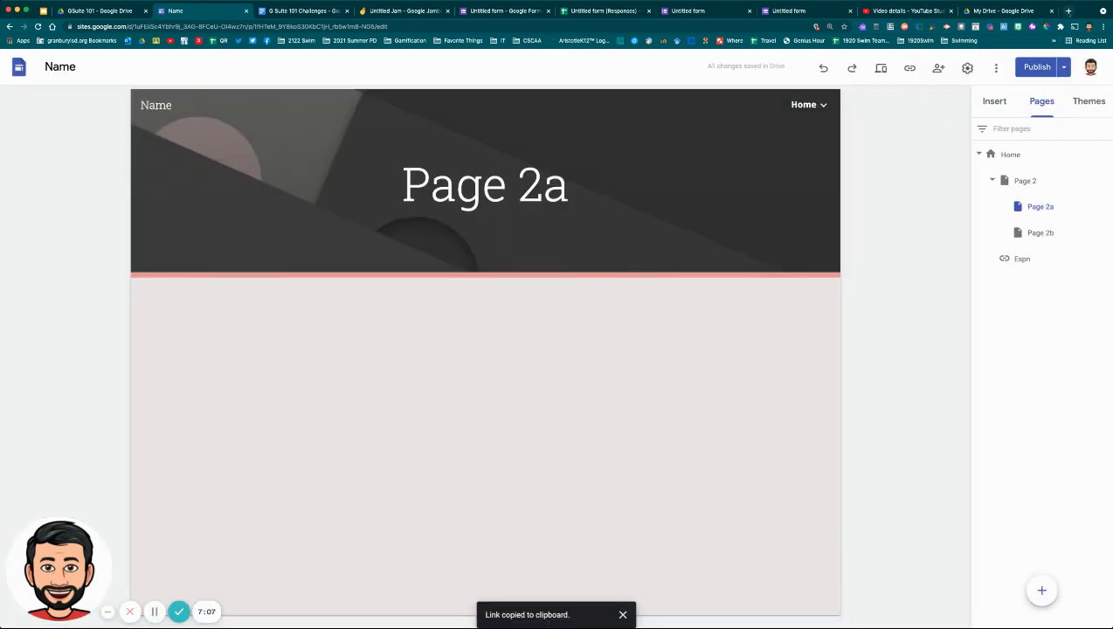